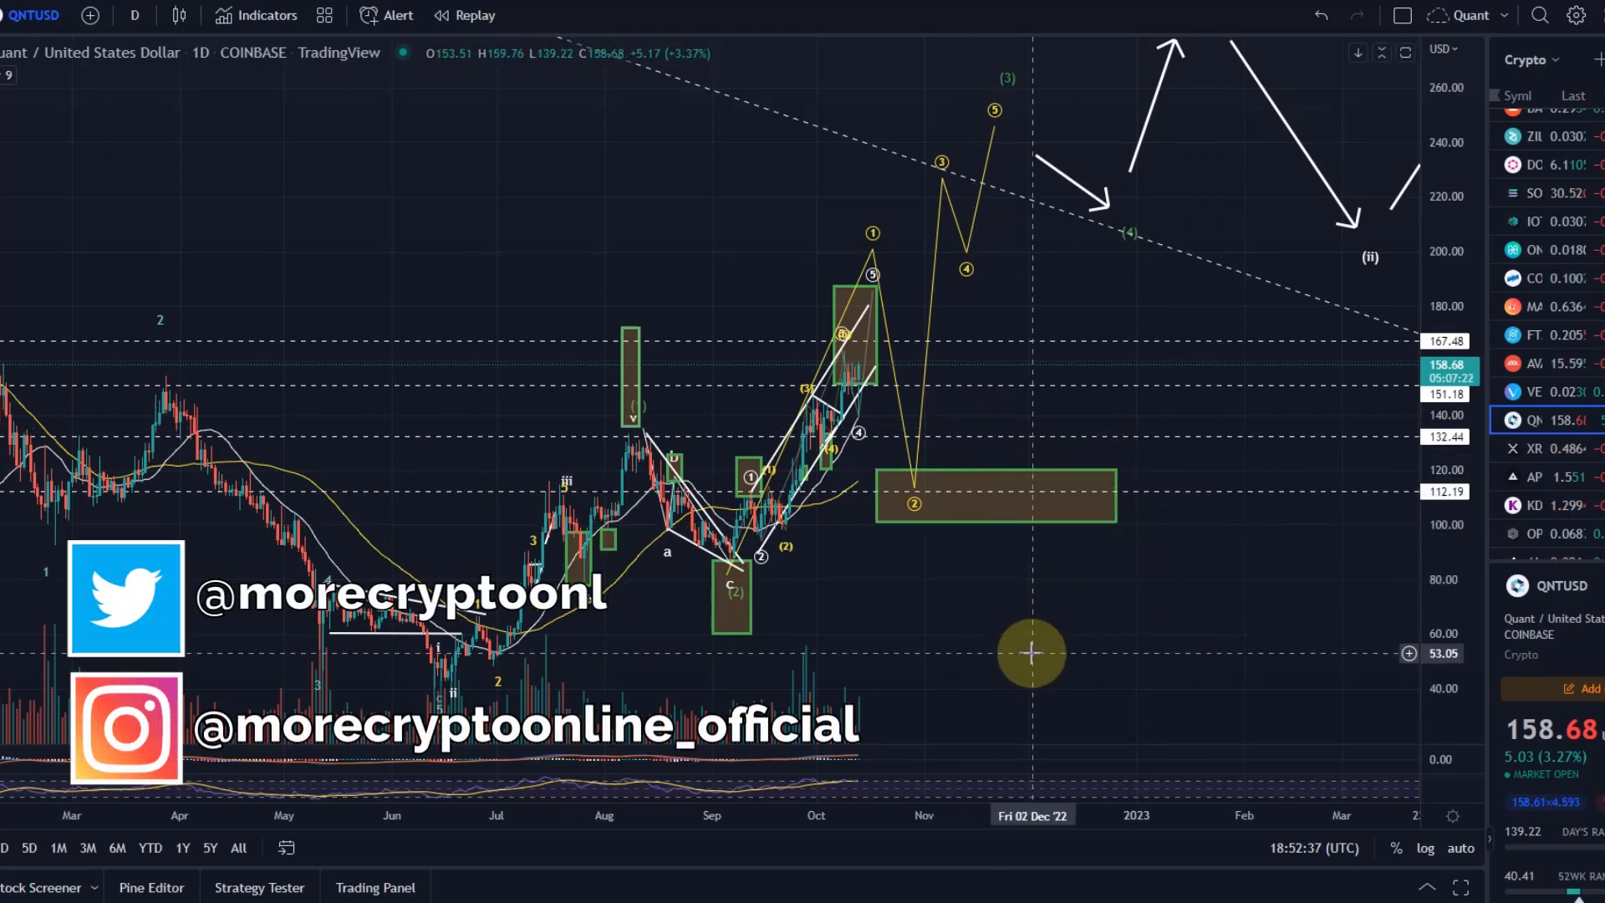
Step: Draw a yellow freehand ring around the June lows, then remove it
left_click_drag(1035, 650, 1141, 584)
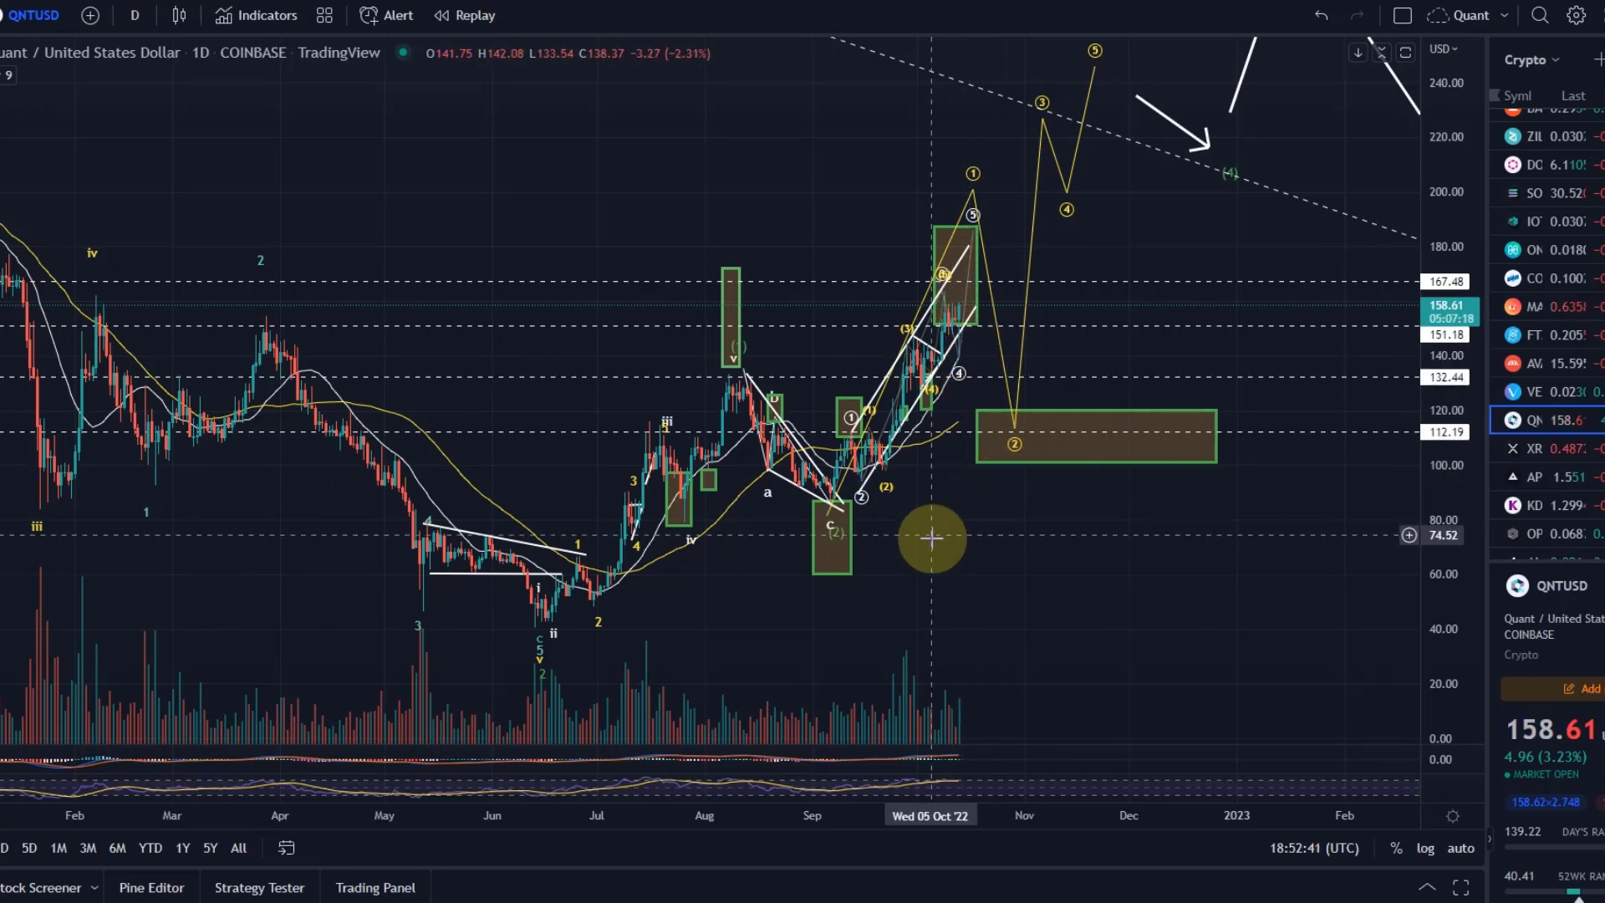
scroll(878, 538, "up", 5)
scroll(502, 554, "down", 5)
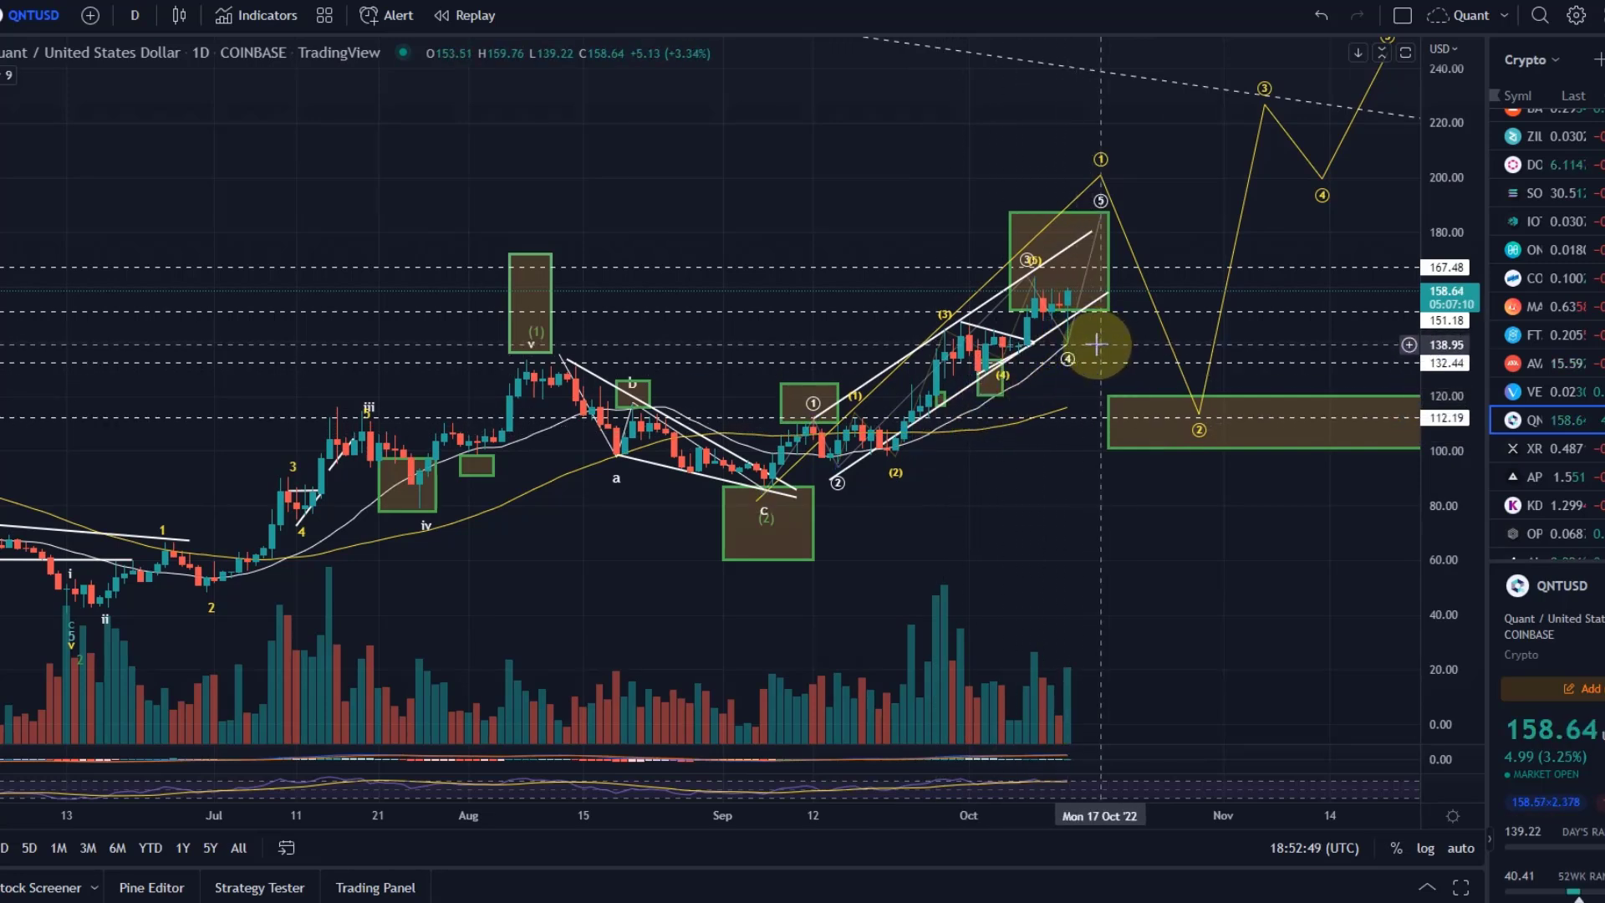
scroll(1053, 510, "down", 5)
scroll(1314, 505, "down", 5)
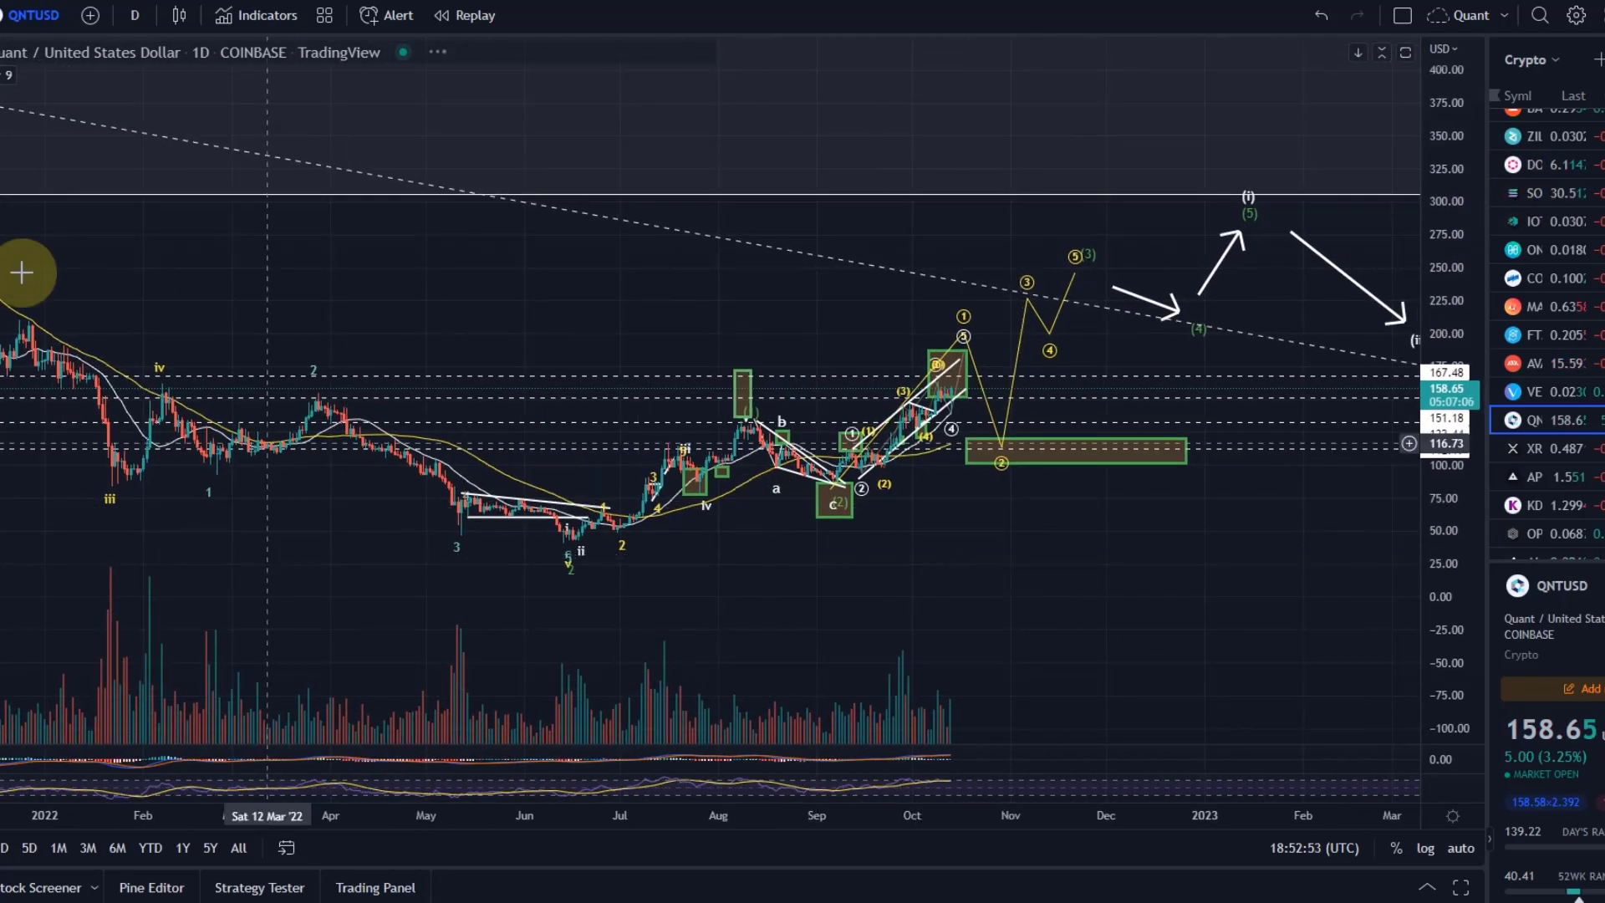
left_click(550, 558)
mouse_move(550, 564)
left_mouse_down()
mouse_move(577, 531)
mouse_move(532, 574)
left_mouse_up()
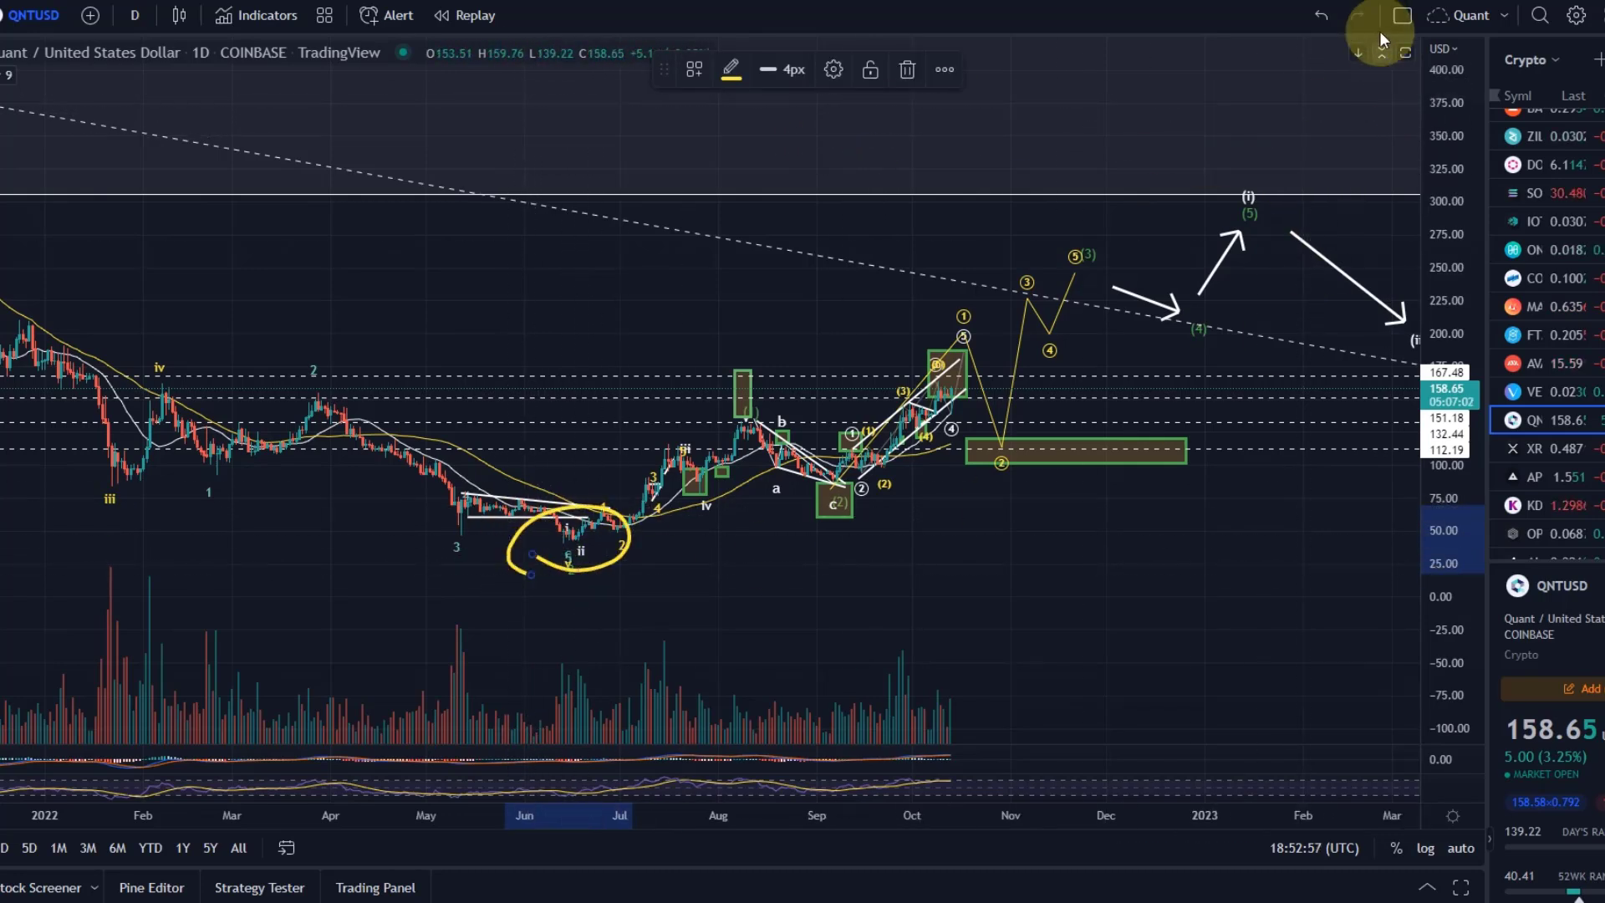
left_click(1320, 15)
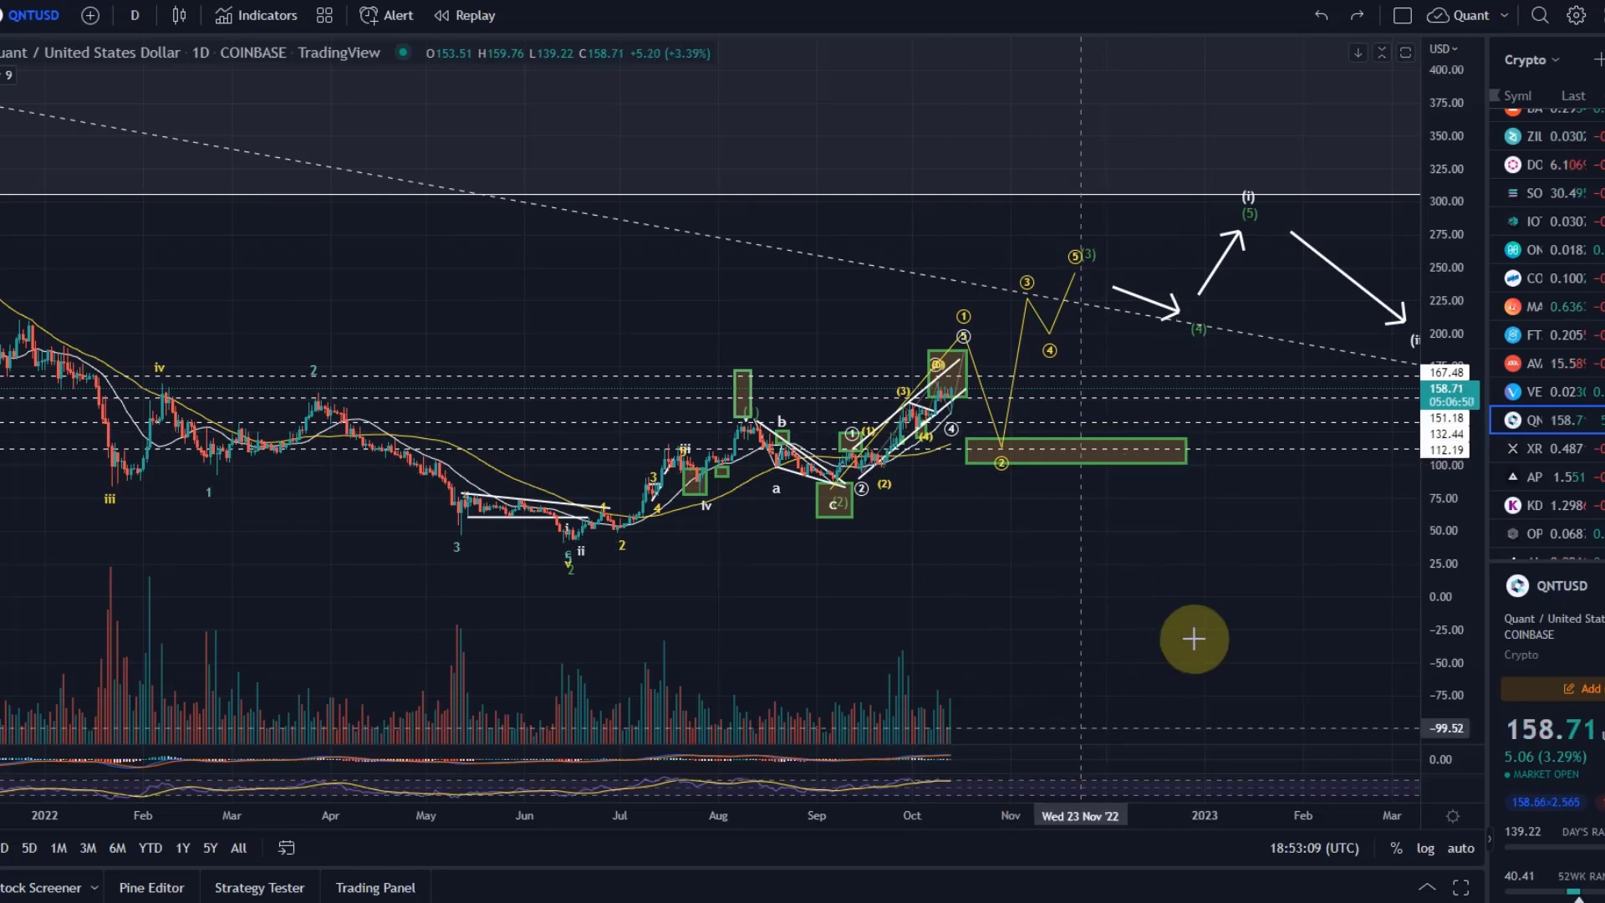
Step: Brush a thick yellow path from the August peak through c, (5)(3) and (4) up to (i)
mouse_move(744, 528)
left_mouse_down()
mouse_move(186, 547)
mouse_move(326, 493)
mouse_move(422, 407)
left_mouse_up()
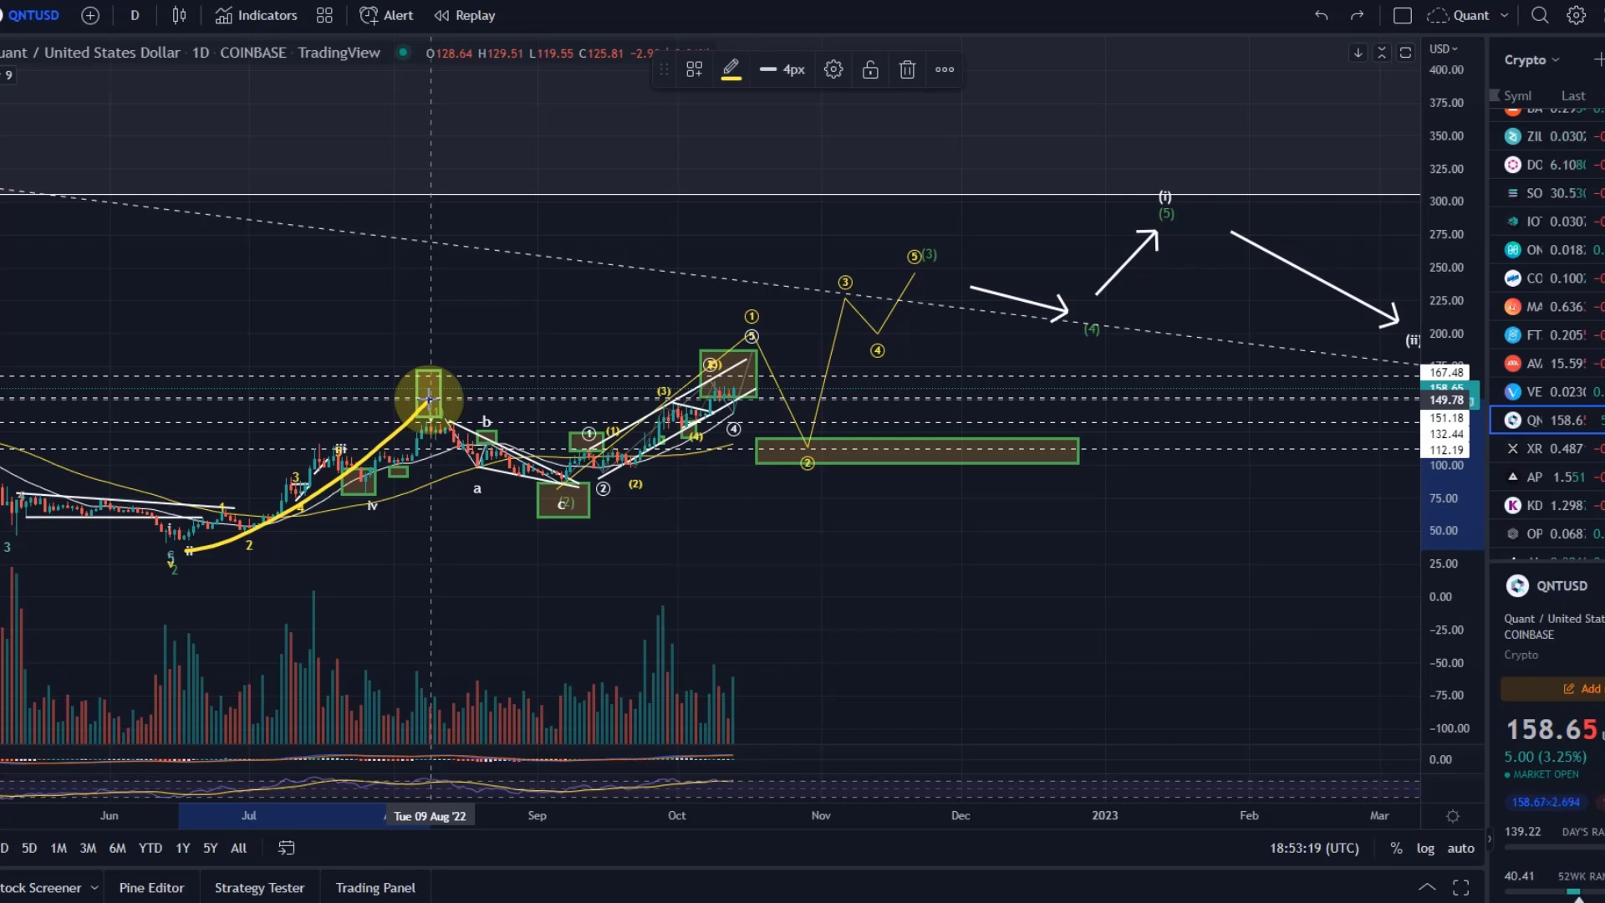
mouse_move(434, 401)
left_mouse_down()
mouse_move(548, 452)
mouse_move(574, 487)
left_mouse_up()
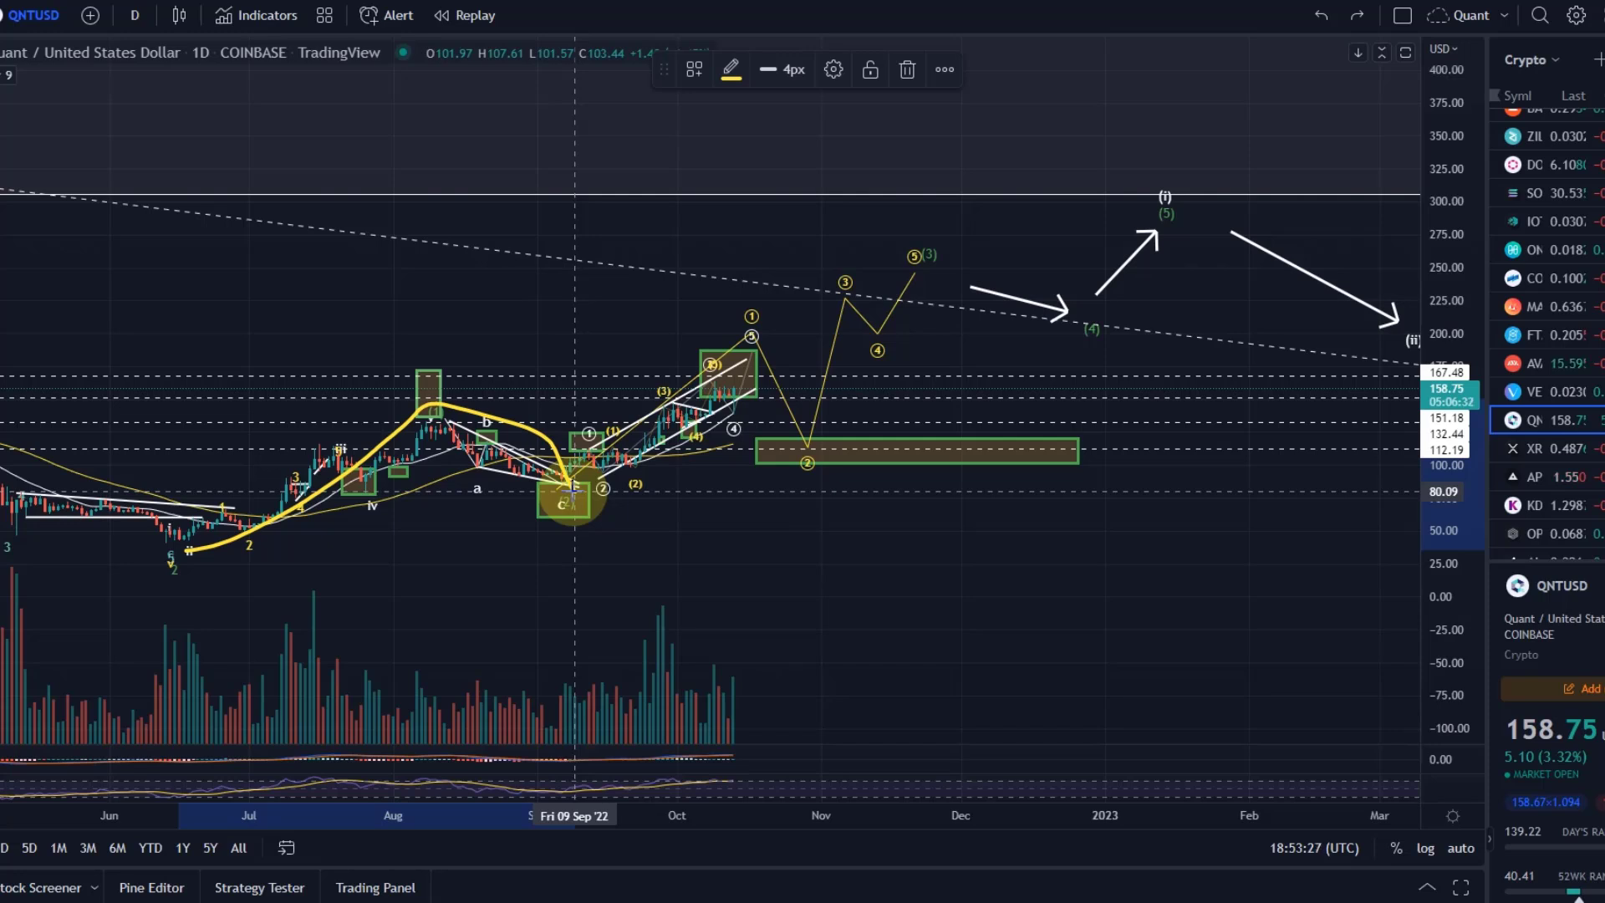
left_click_drag(574, 487, 957, 257)
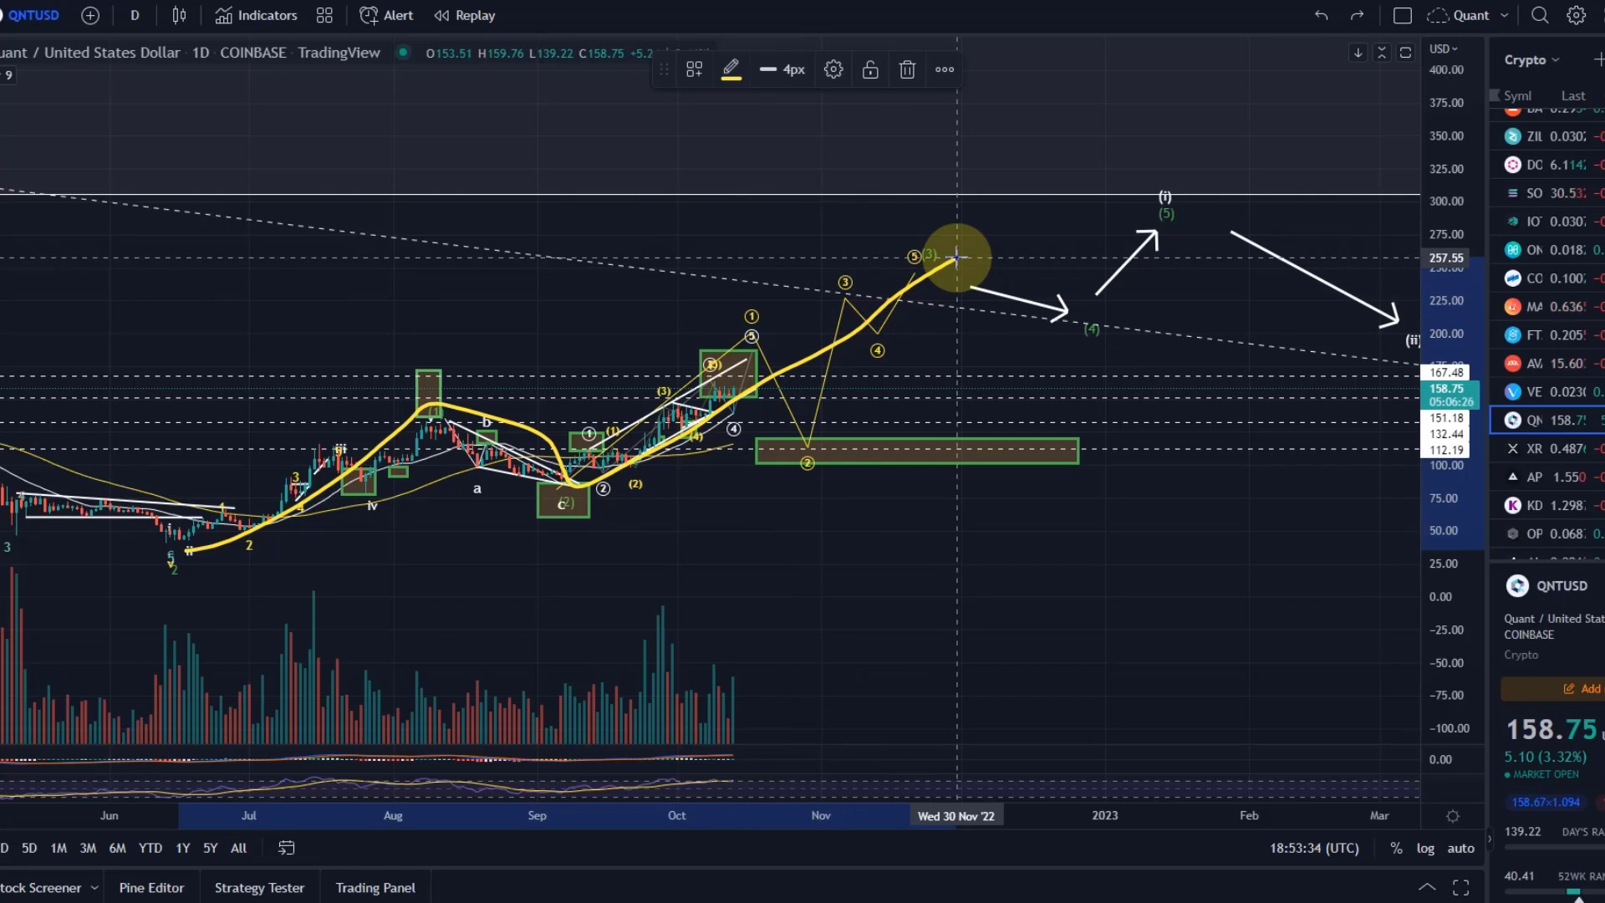
mouse_move(975, 267)
left_mouse_down()
mouse_move(1068, 308)
mouse_move(1107, 306)
mouse_move(1179, 201)
left_mouse_up()
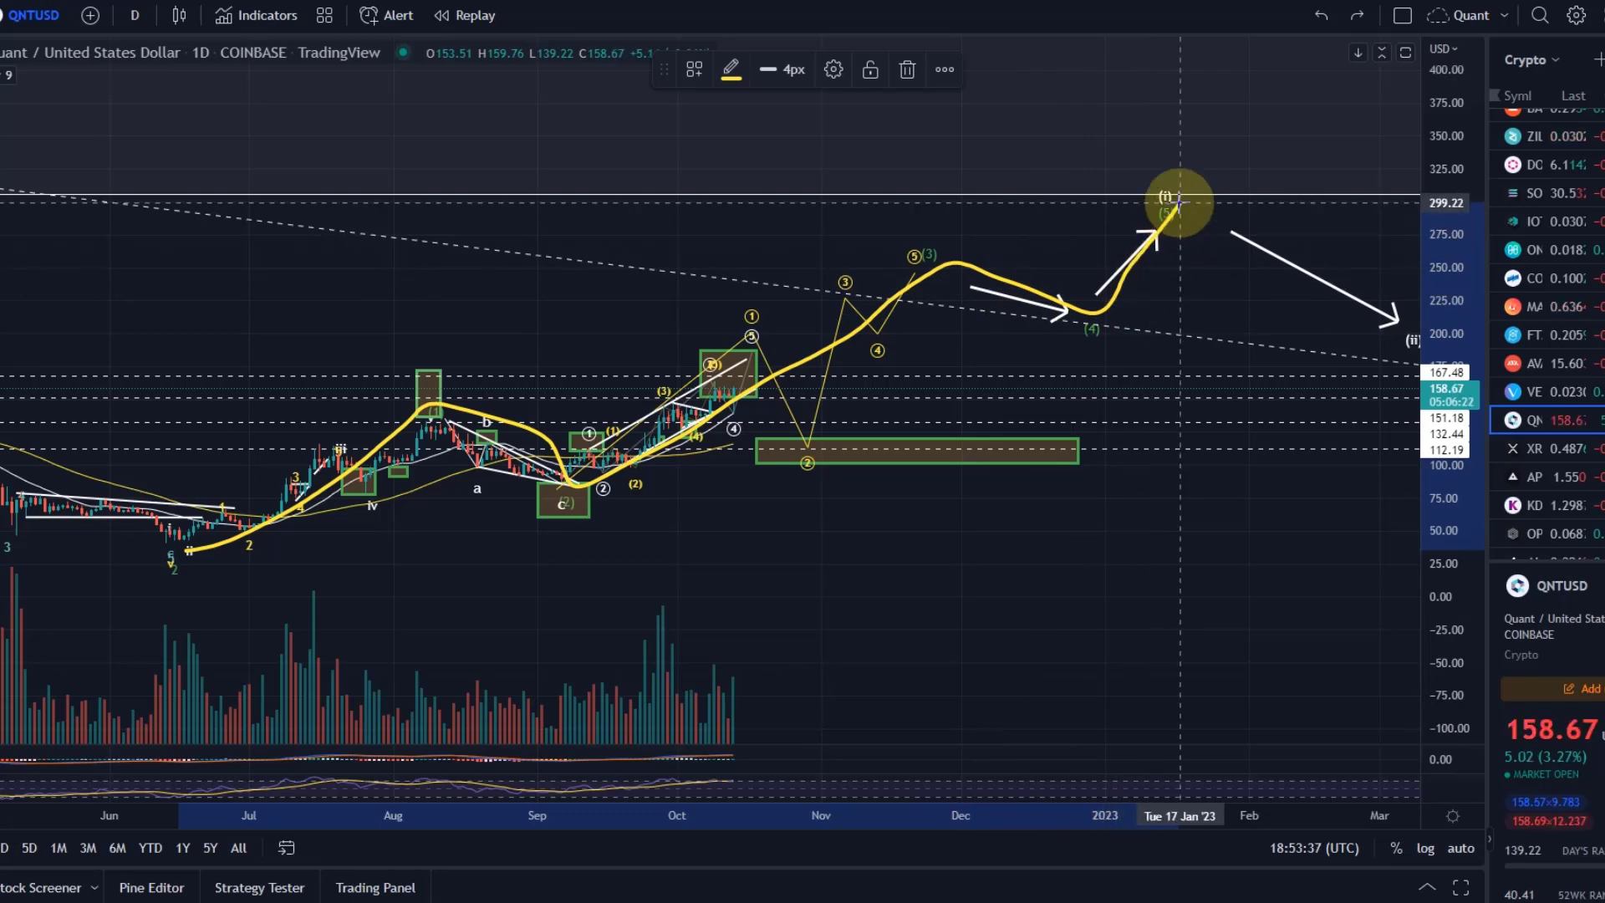
scroll(1182, 509, "down", 5)
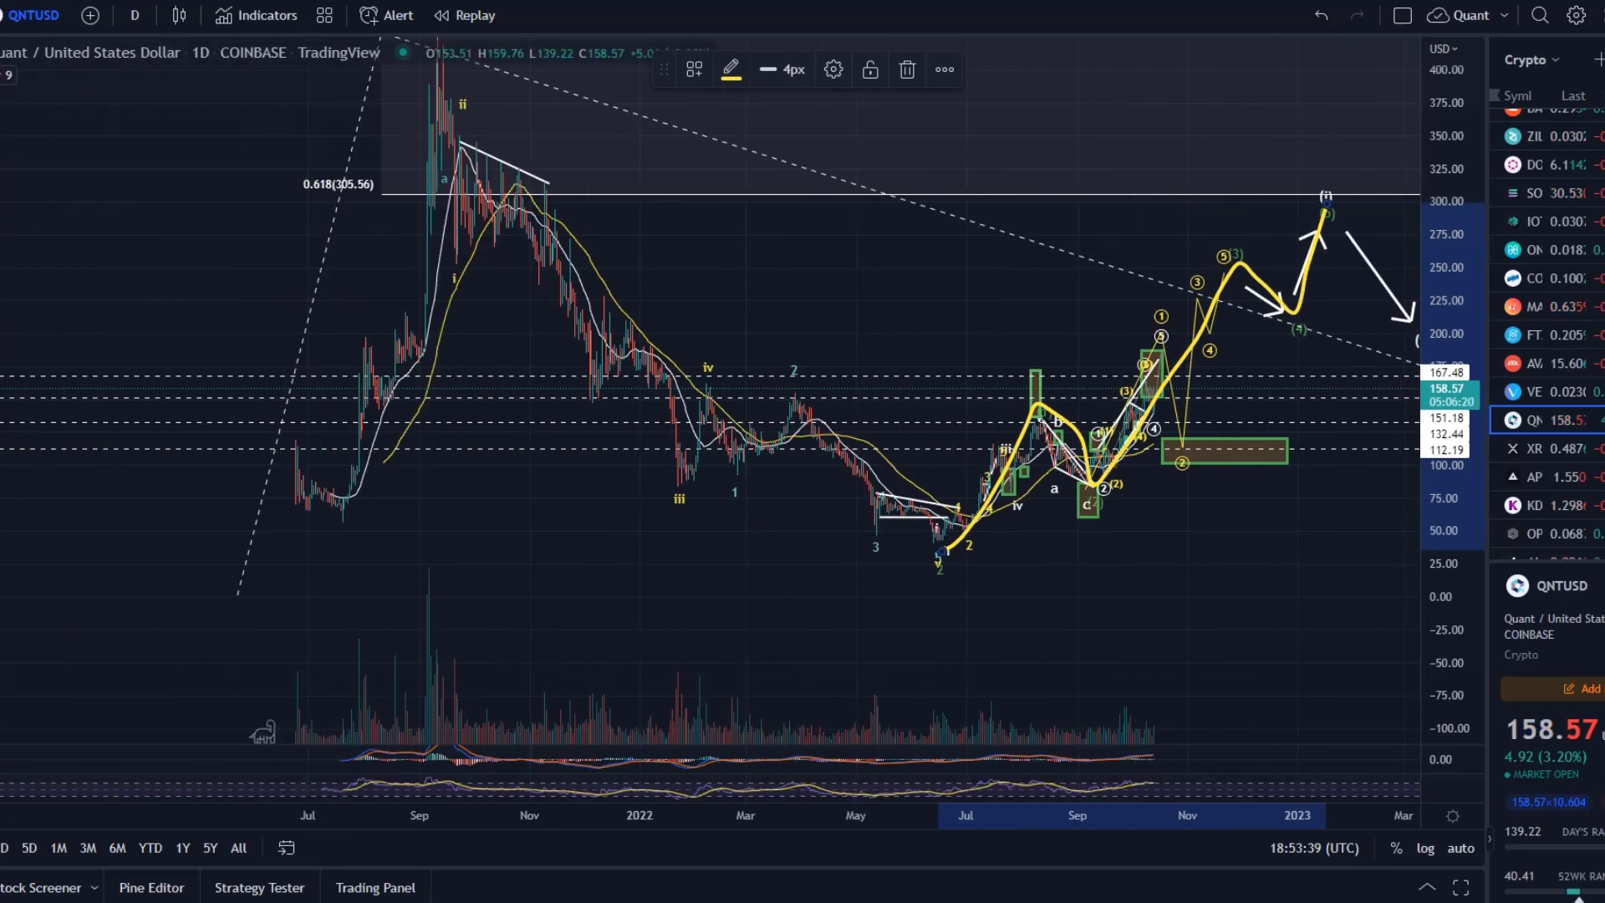
Step: Extend the yellow path from (i) down to (ii) and delete the stray stroke beyond (i)
mouse_move(1171, 455)
left_mouse_down()
mouse_move(842, 666)
mouse_move(566, 459)
left_mouse_up()
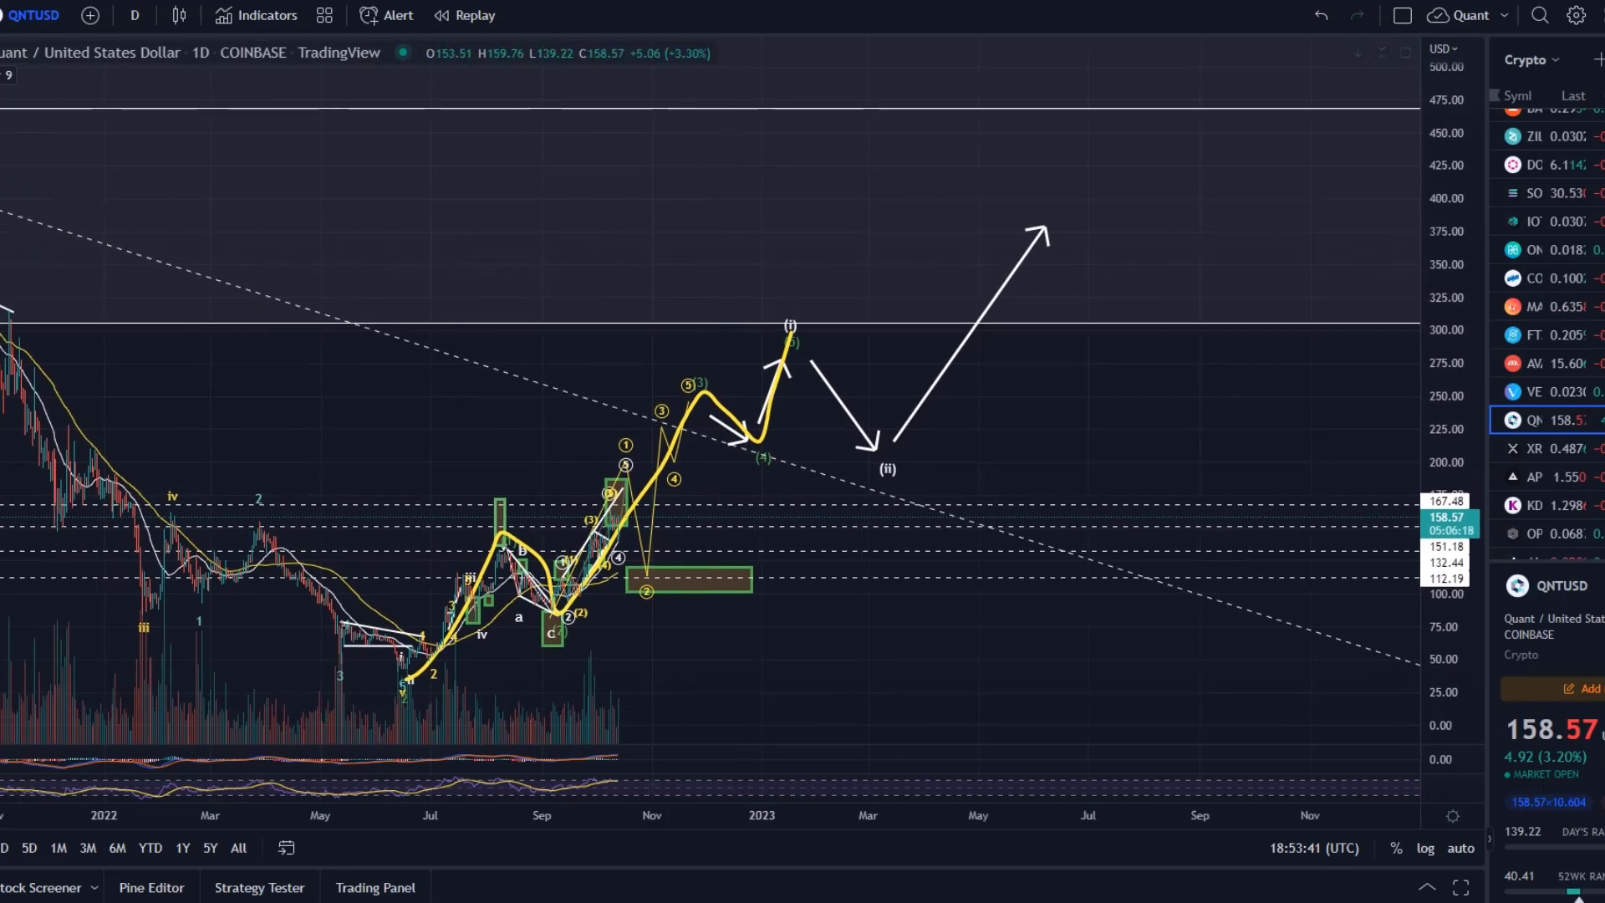
mouse_move(790, 339)
left_mouse_down()
mouse_move(891, 466)
mouse_move(946, 419)
mouse_move(1064, 218)
mouse_move(1092, 92)
mouse_move(1178, 197)
mouse_move(1333, 14)
left_mouse_up()
scroll(1086, 527, "down", 4)
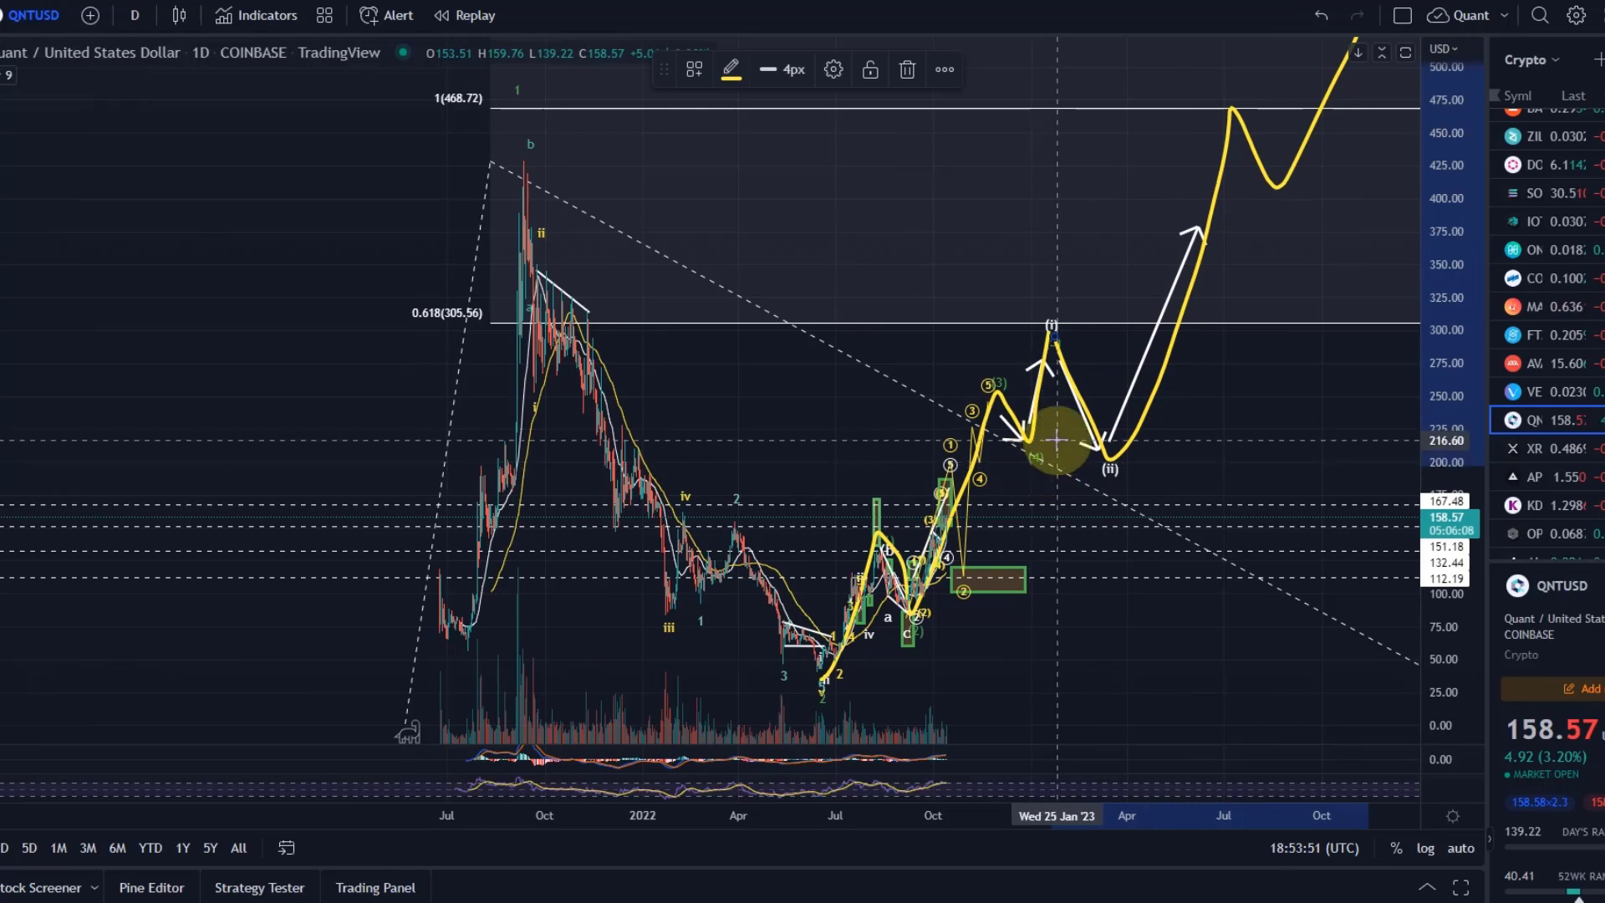
key("Delete")
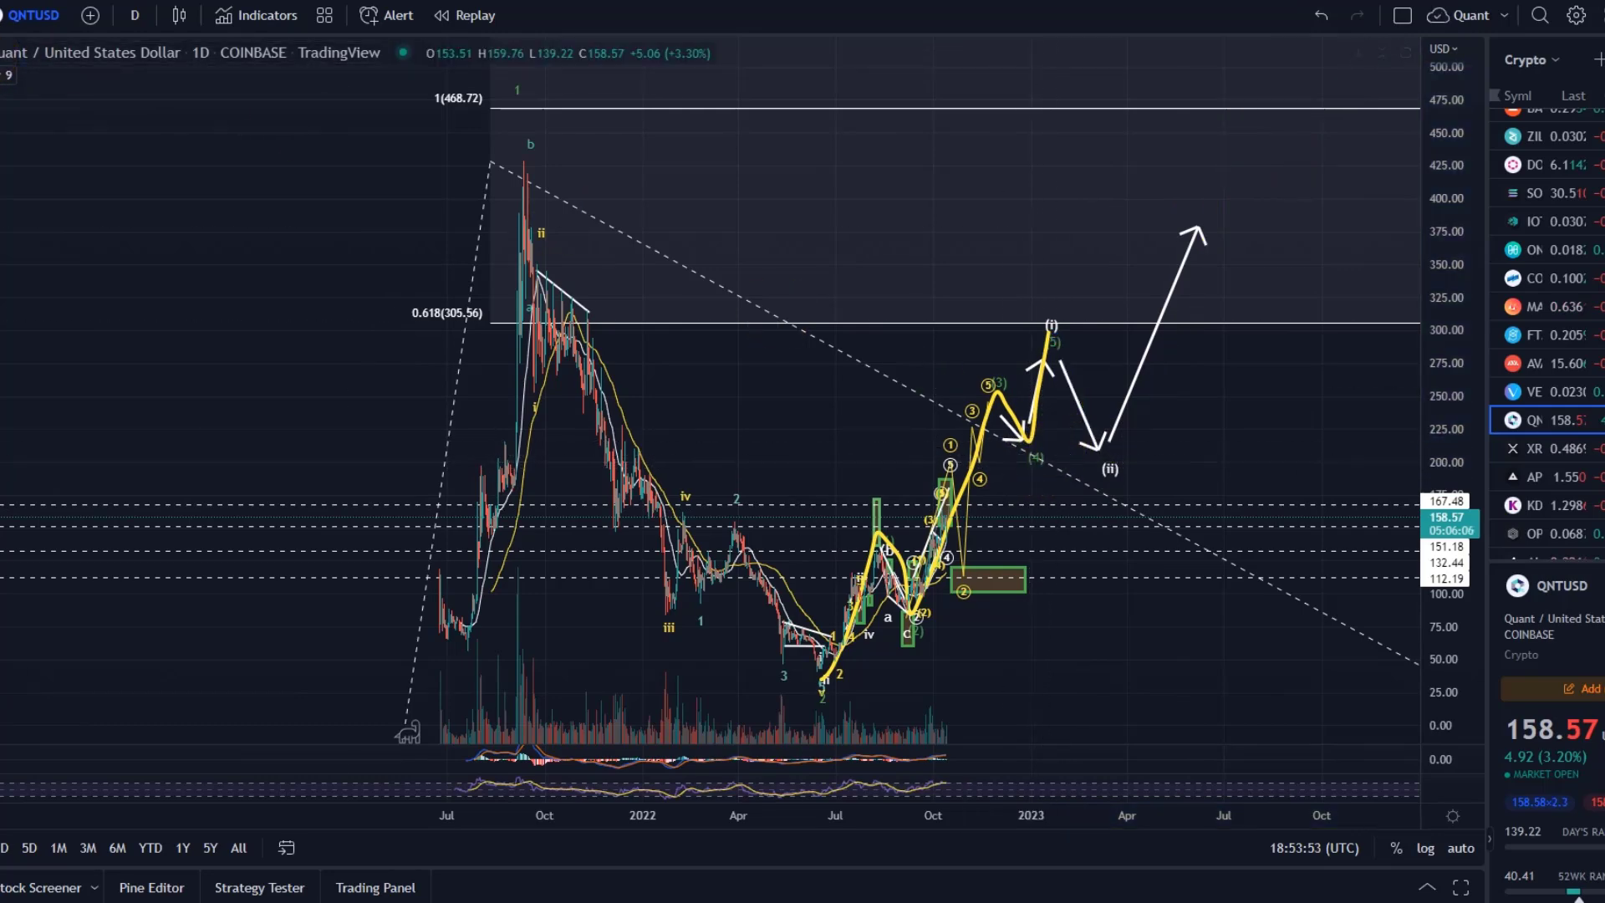
left_click(1028, 443)
left_click_drag(1033, 443, 560, 659)
Step: Switch the QNTUSD chart to 1-hour candles and frame the recent hourly price action
scroll(953, 544, "up", 3)
left_click(135, 15)
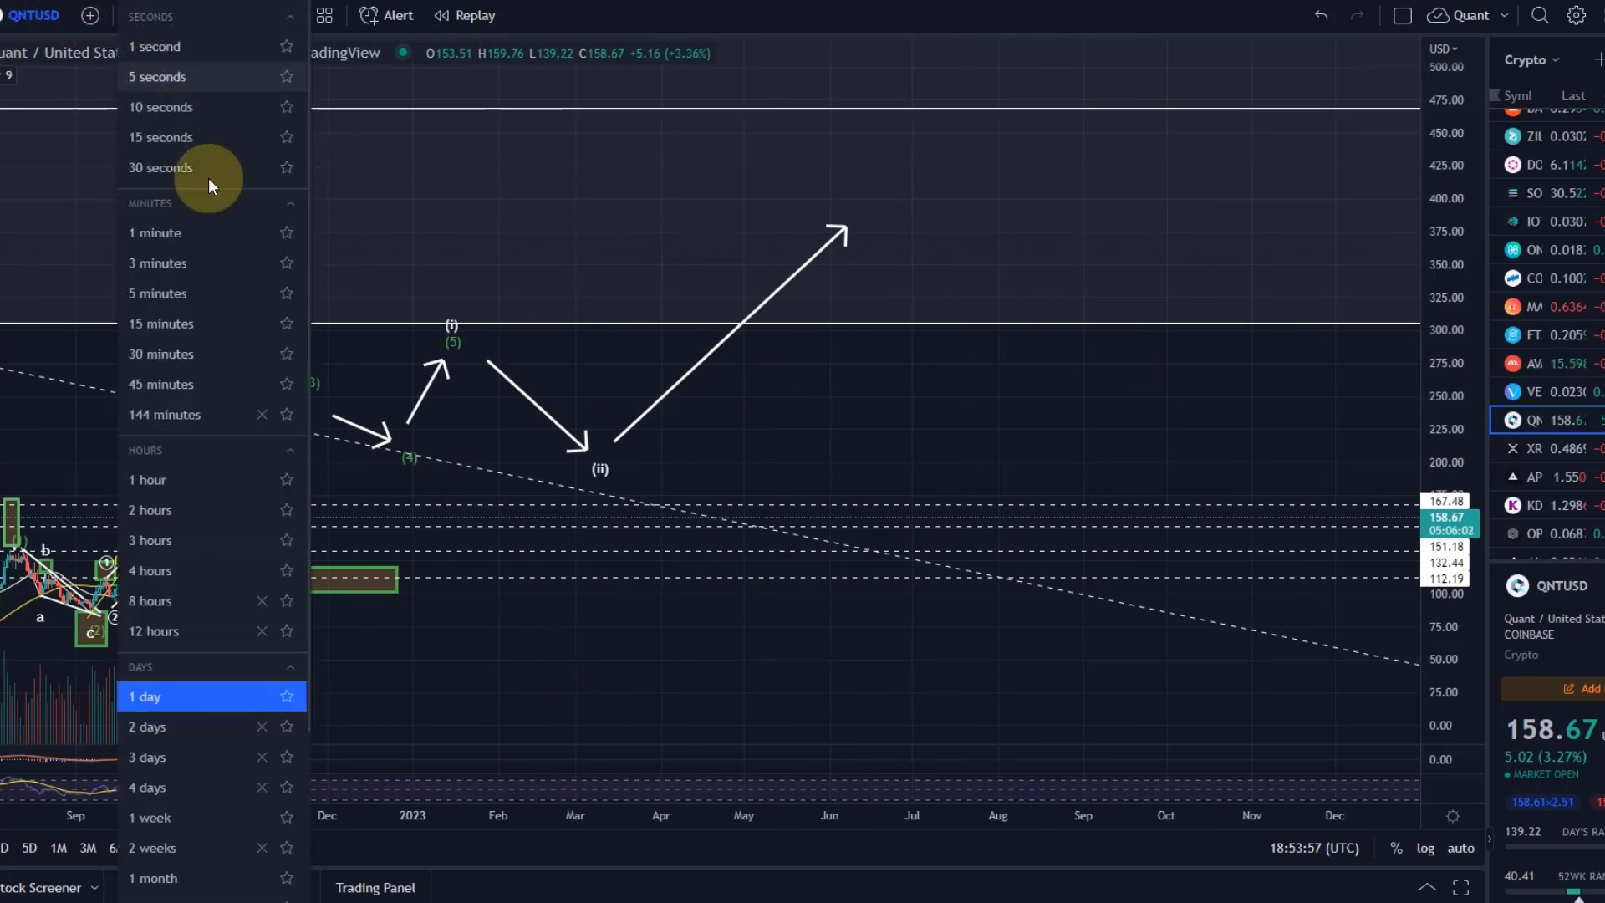
left_click(207, 478)
left_click_drag(208, 478, 1141, 101)
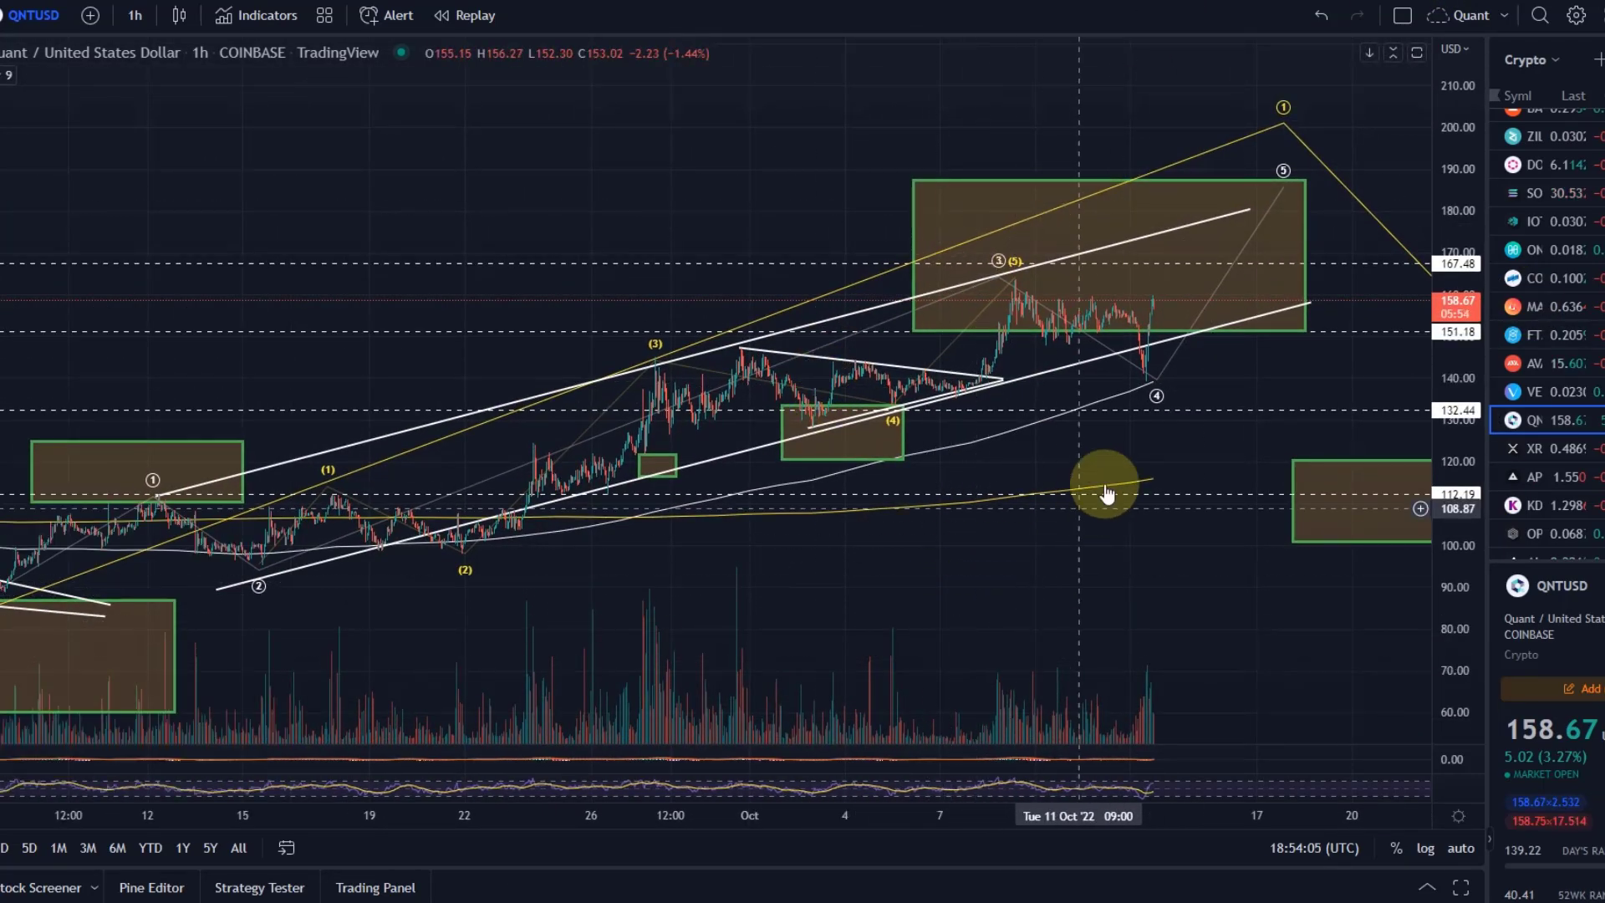
Step: Move wave point 4 to the recent low, point 5 to 185.80, point 3 to the early-October high
left_click(1109, 355)
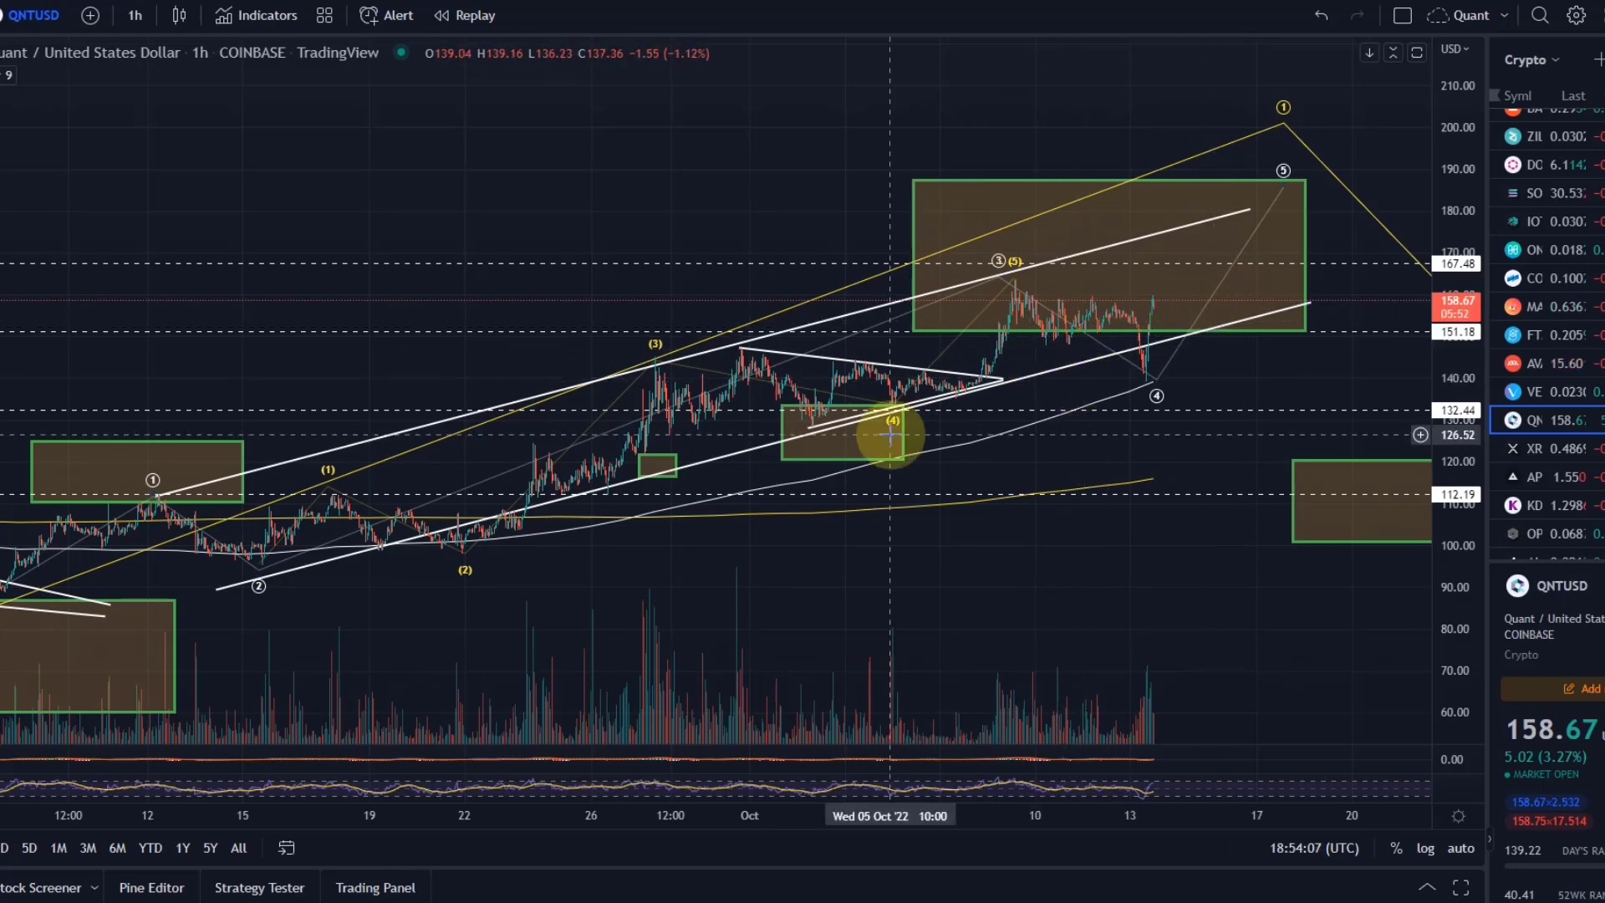
left_click_drag(1160, 385, 1148, 379)
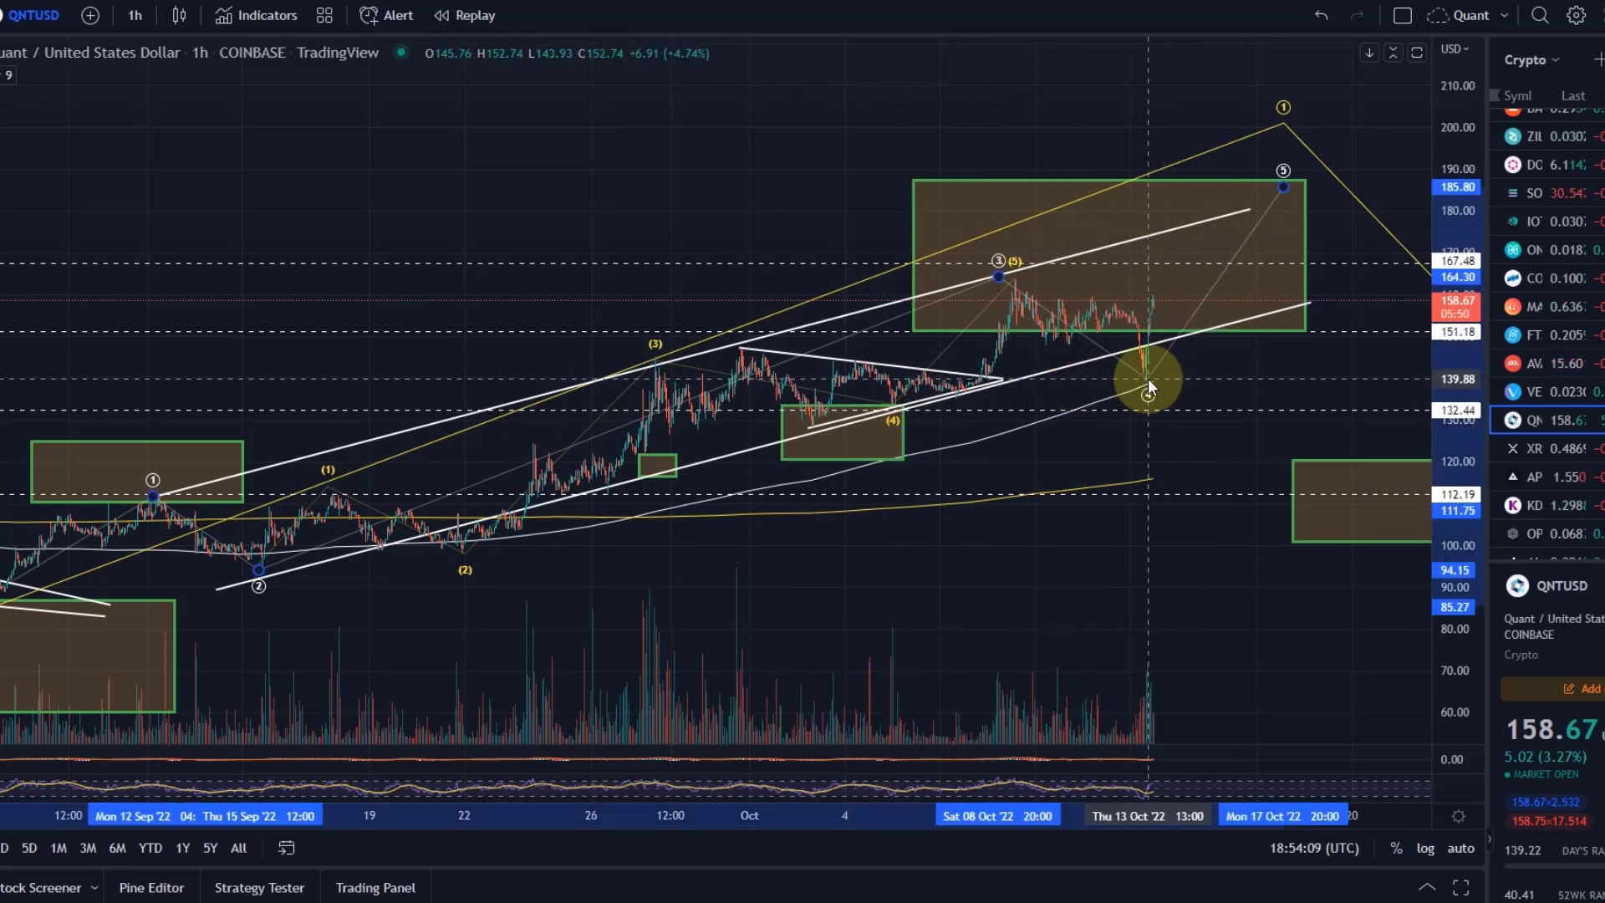
left_click_drag(1290, 191, 1283, 187)
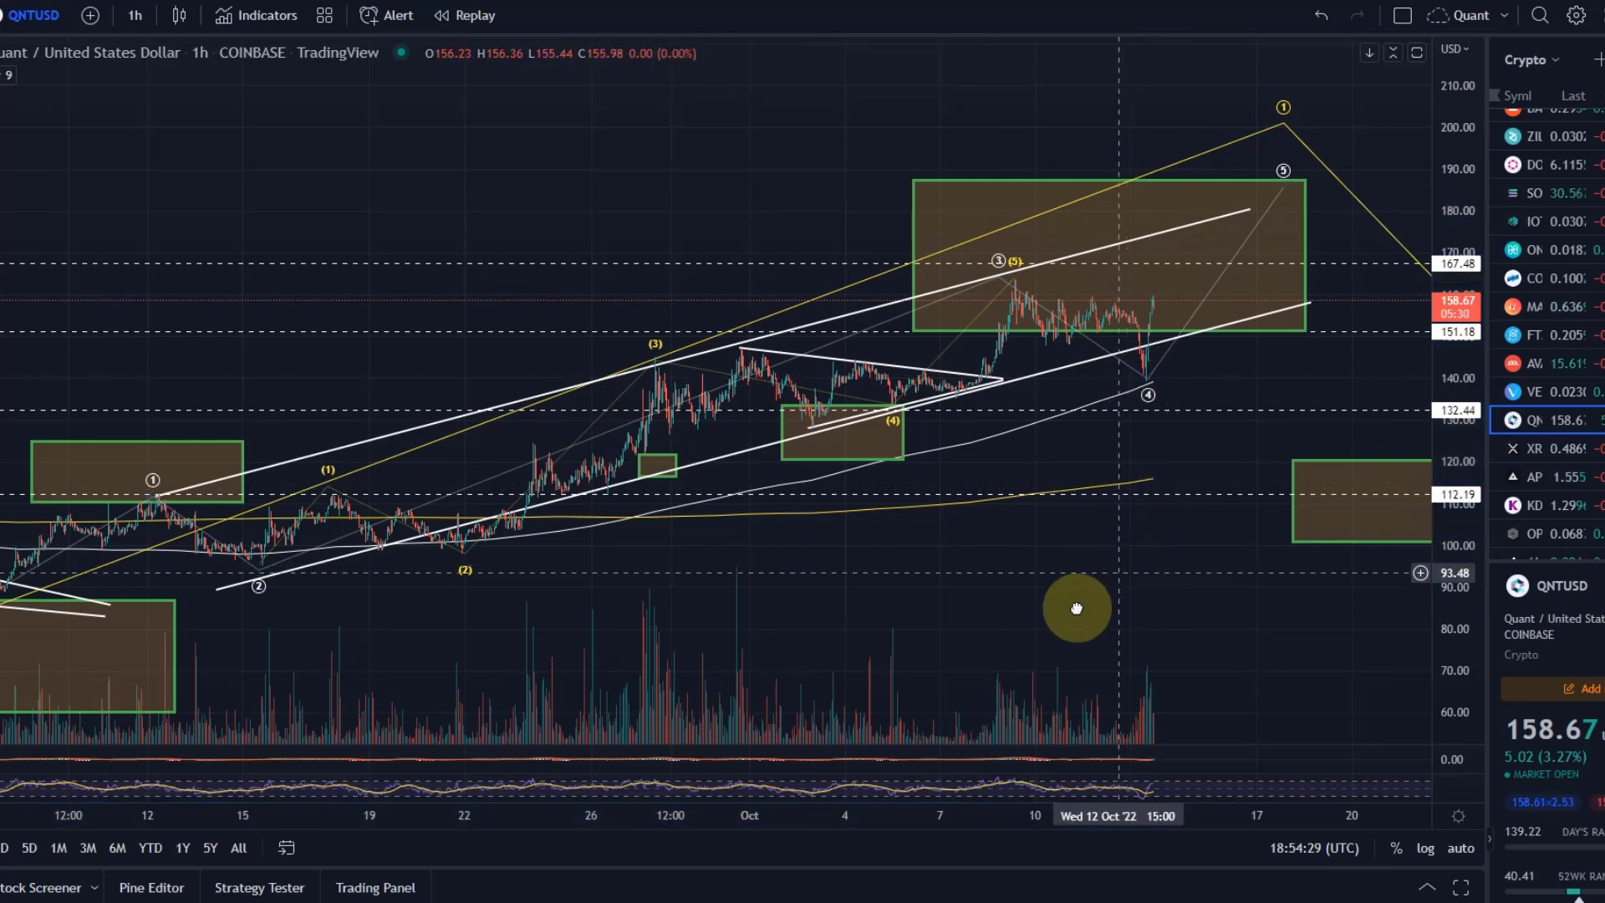
left_click_drag(1075, 609, 1010, 604)
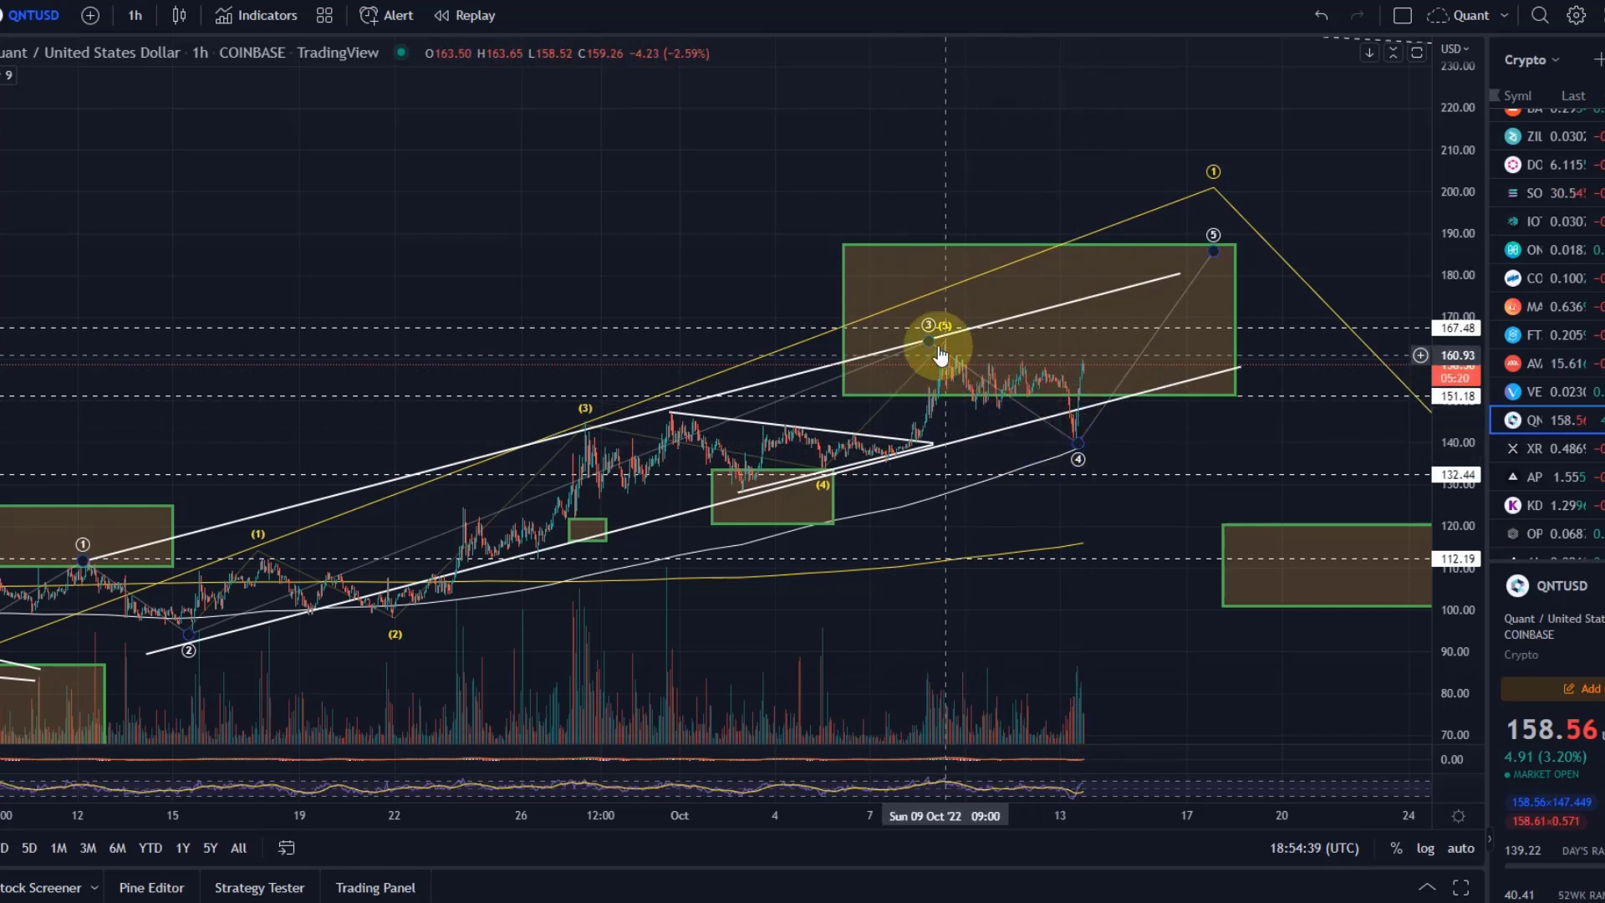
left_click_drag(927, 340, 942, 322)
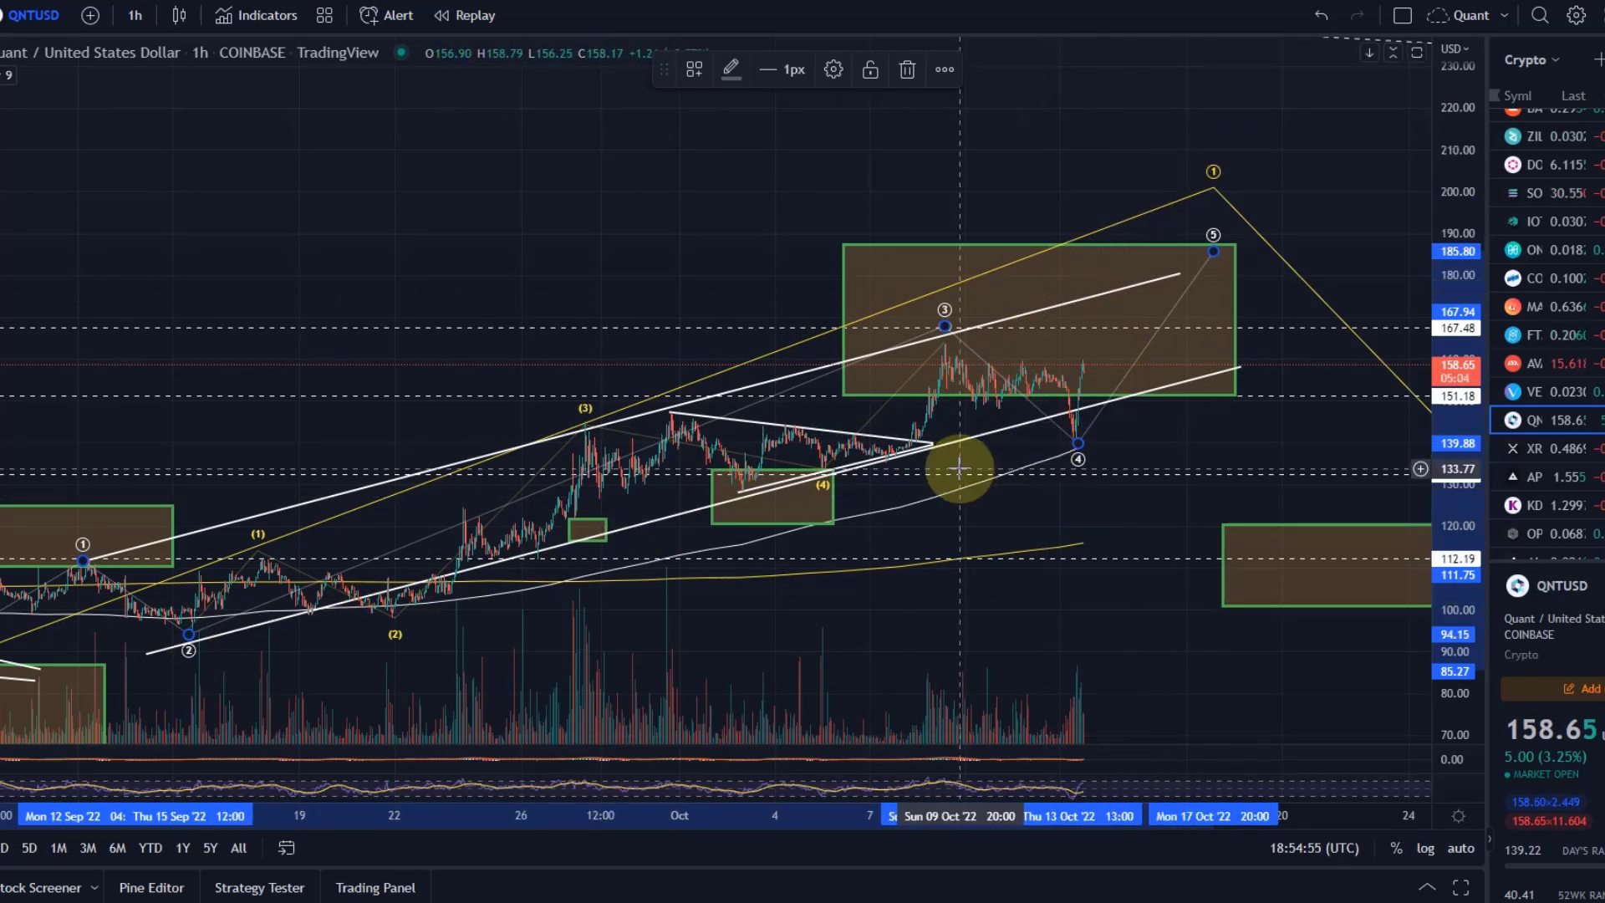
Step: Draw a Fib Retracement on the hourly chart from the 95.29 low to the 163.87 high
scroll(1075, 484, "down", 5)
left_click_drag(885, 269, 753, 172)
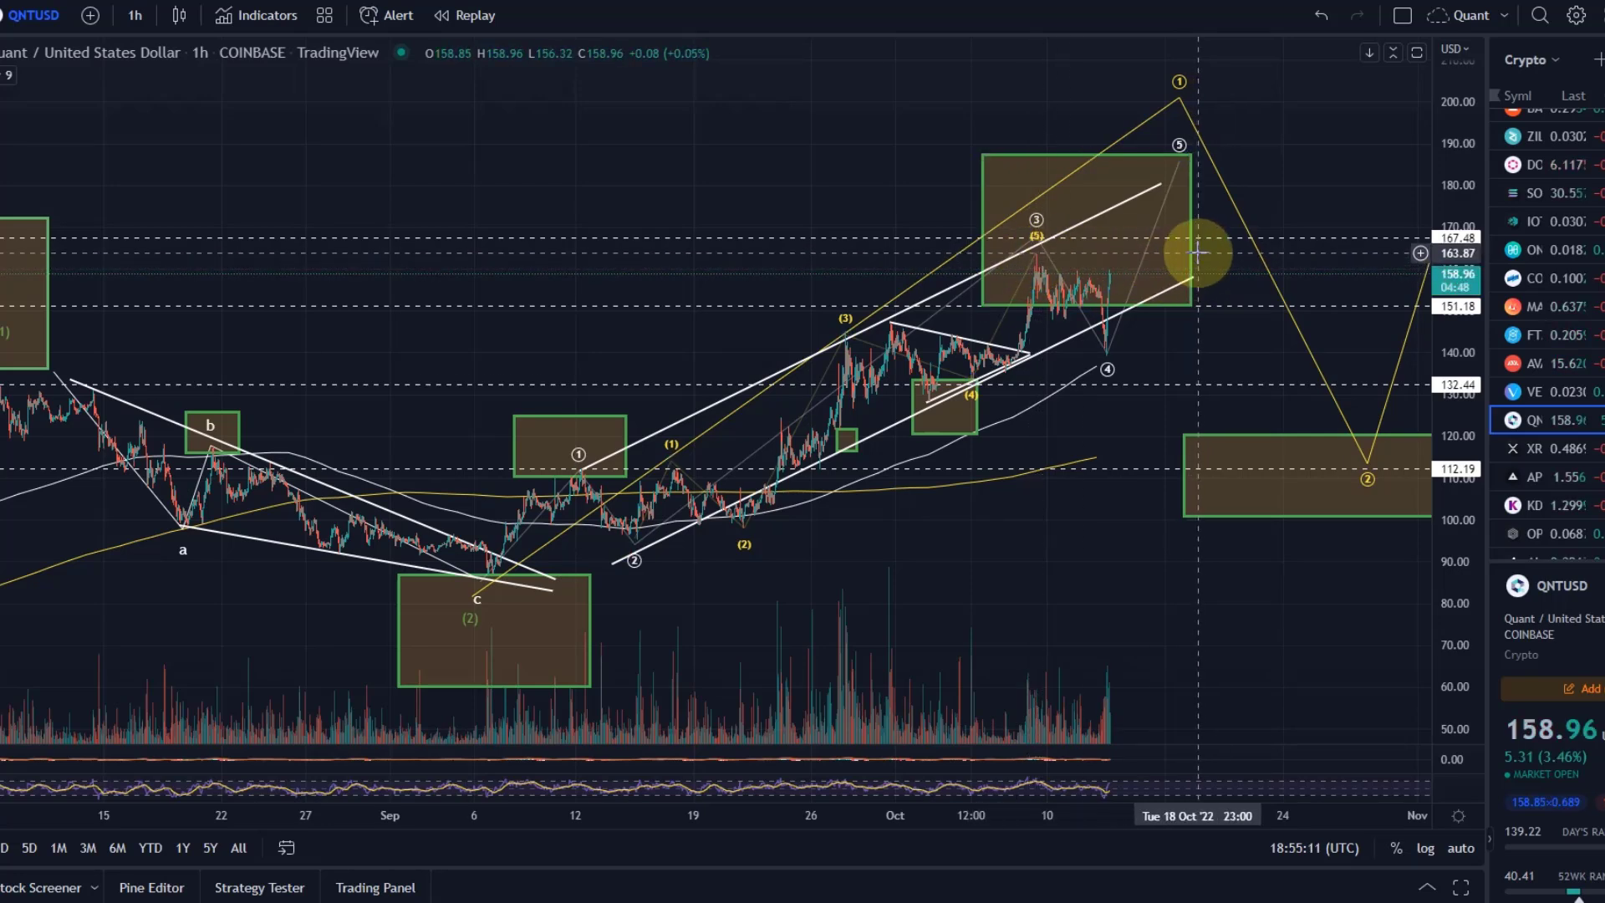
left_click(2, 126)
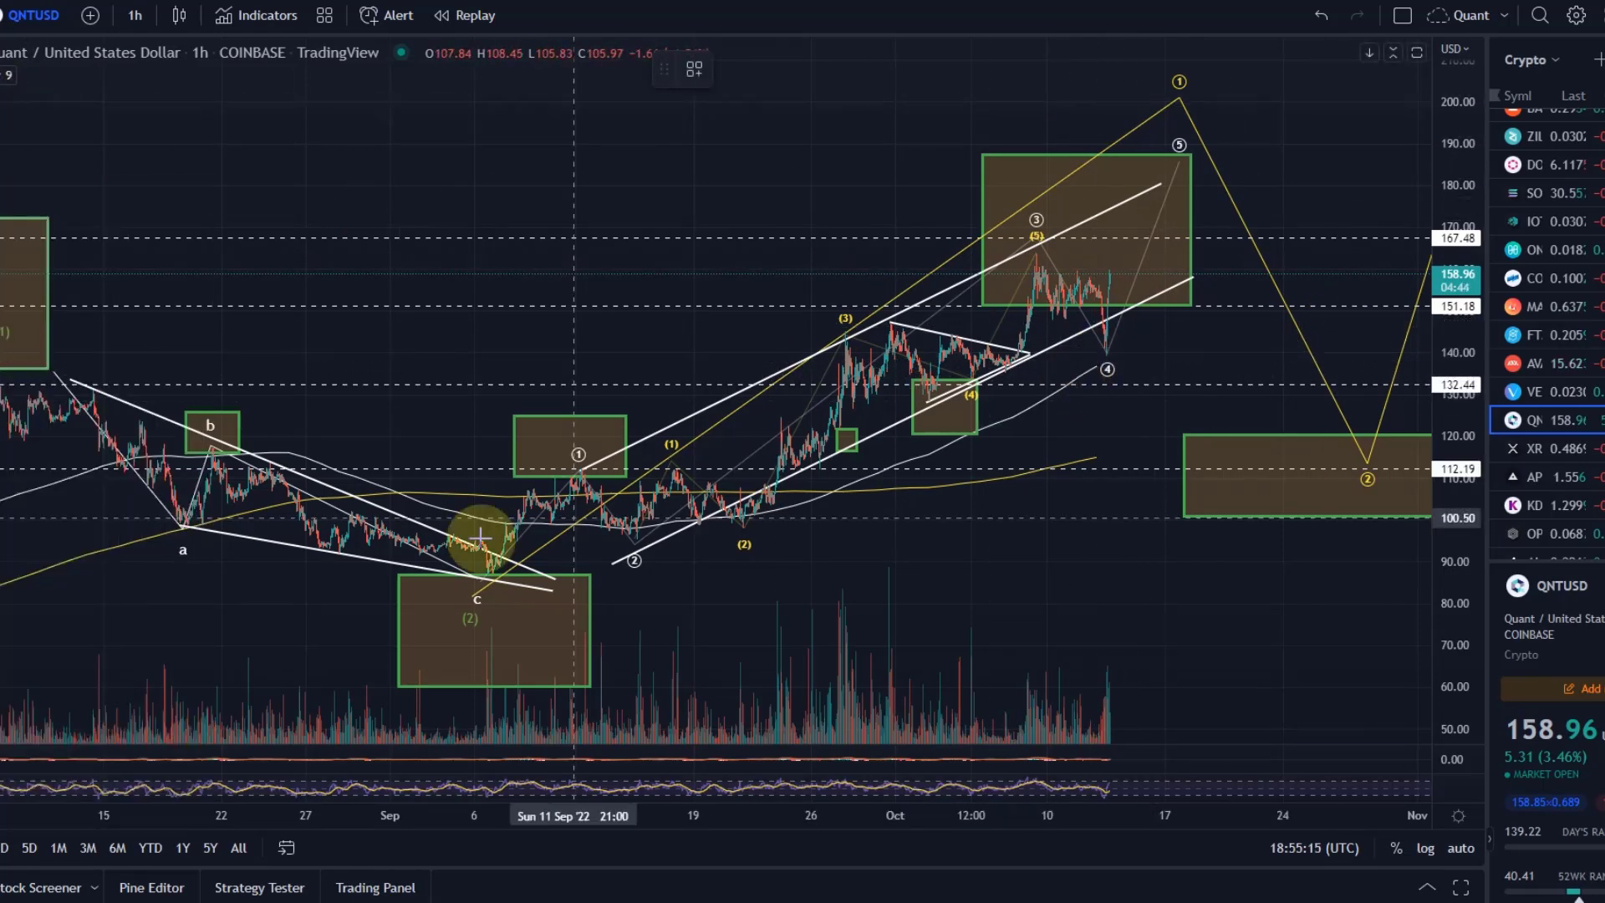
left_click_drag(624, 539, 1293, 251)
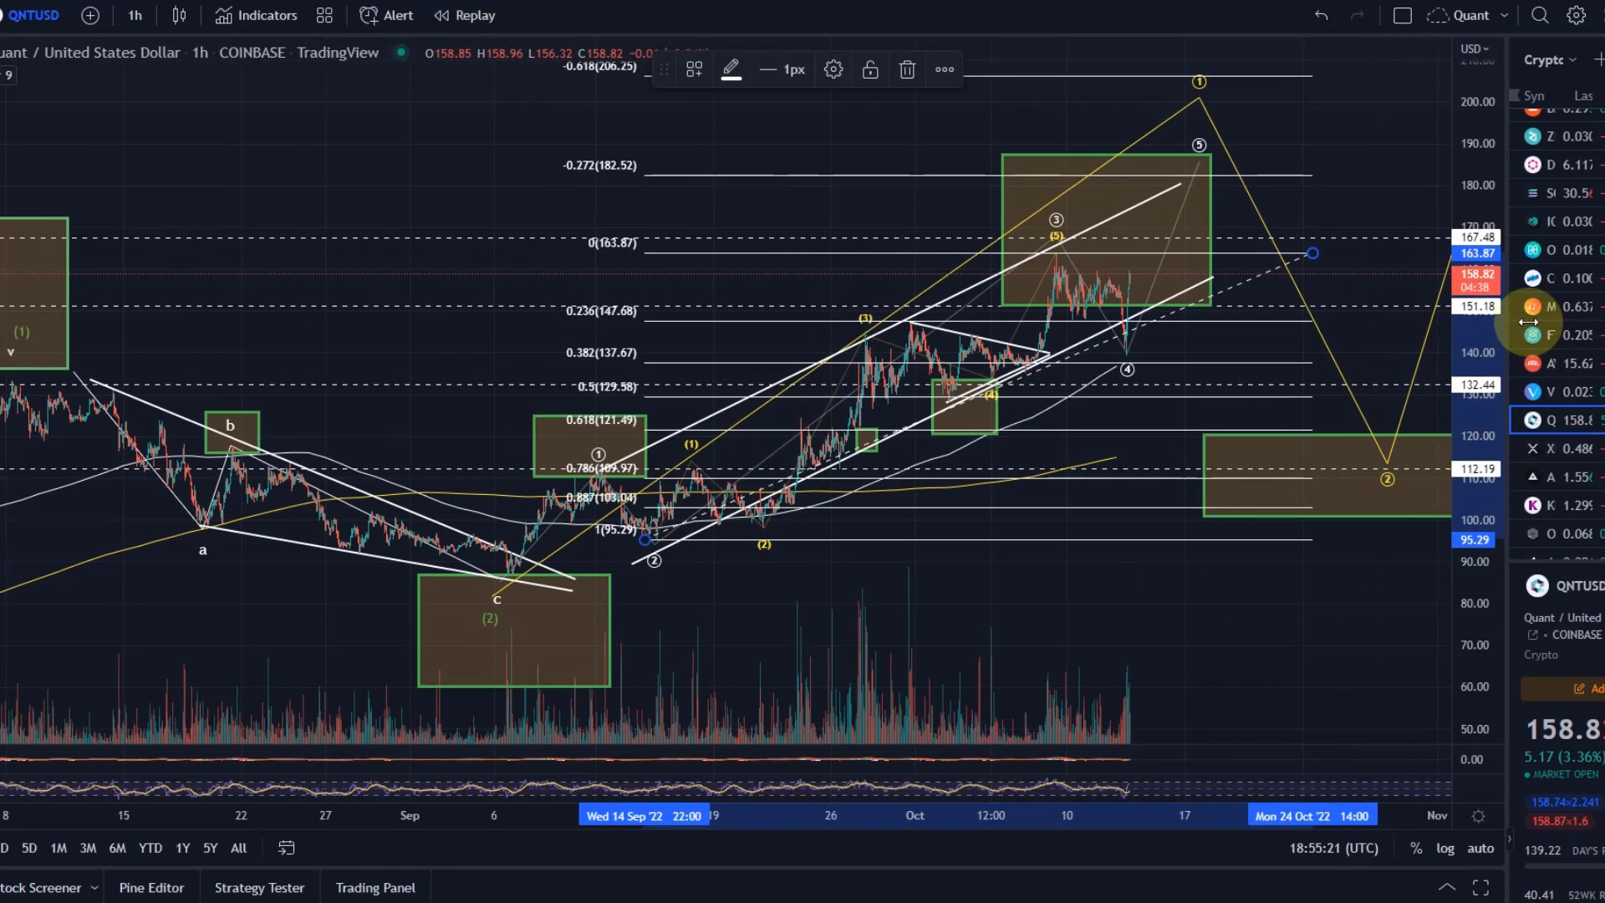
Step: Delete the Fibonacci retracement and rescale the price axis to fit the whole projection
left_click_drag(1457, 424, 1522, 101)
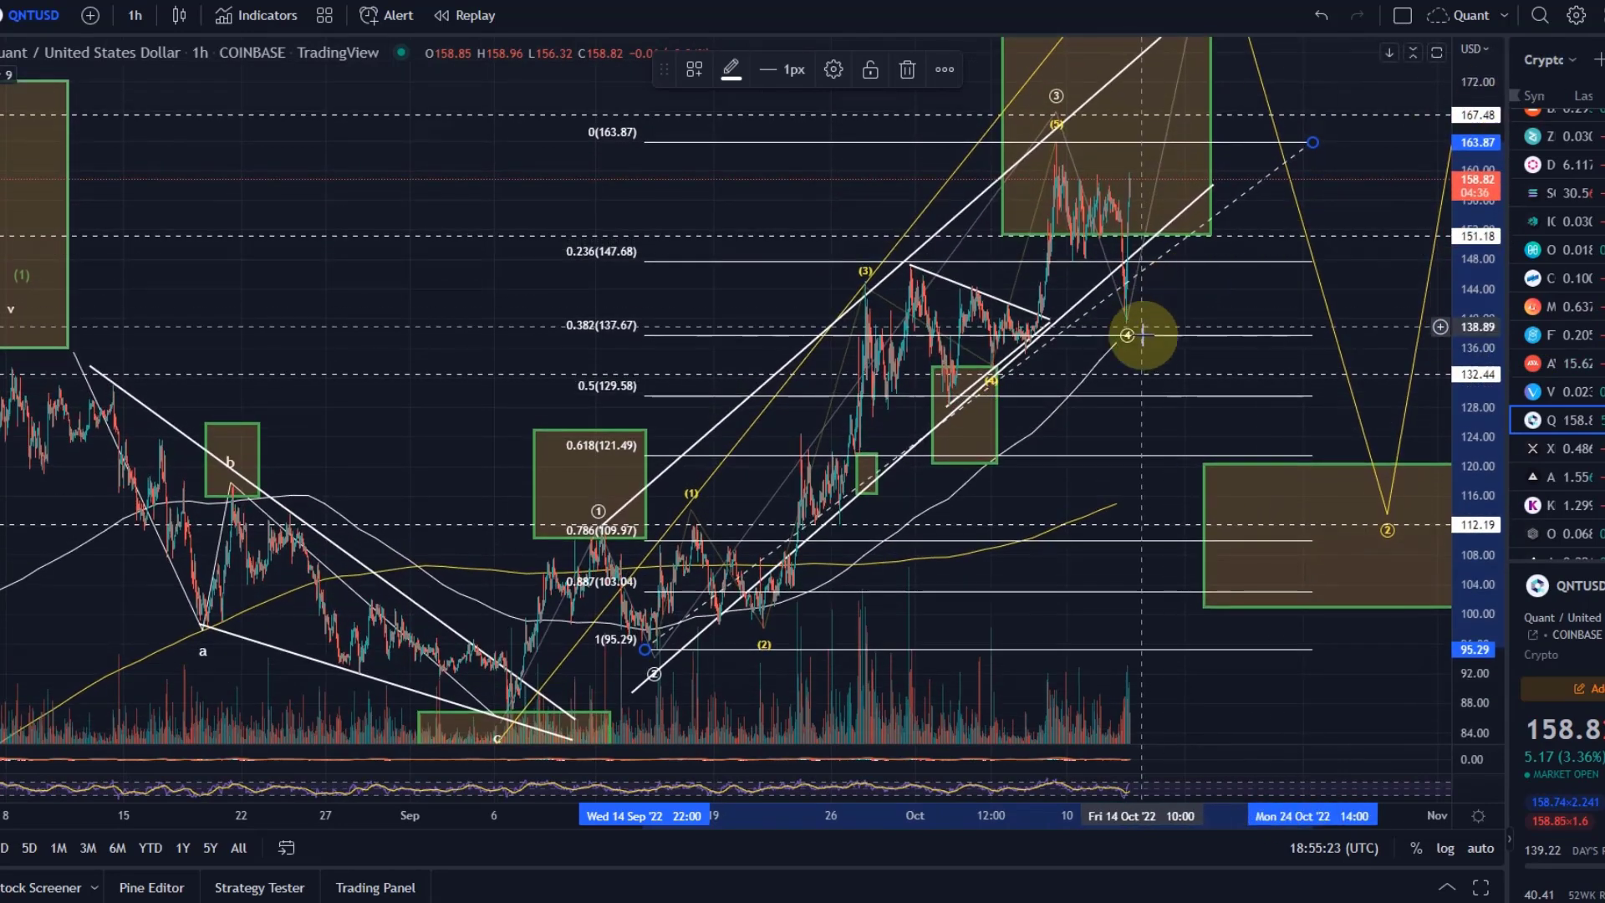
scroll(1094, 350, "up", 2)
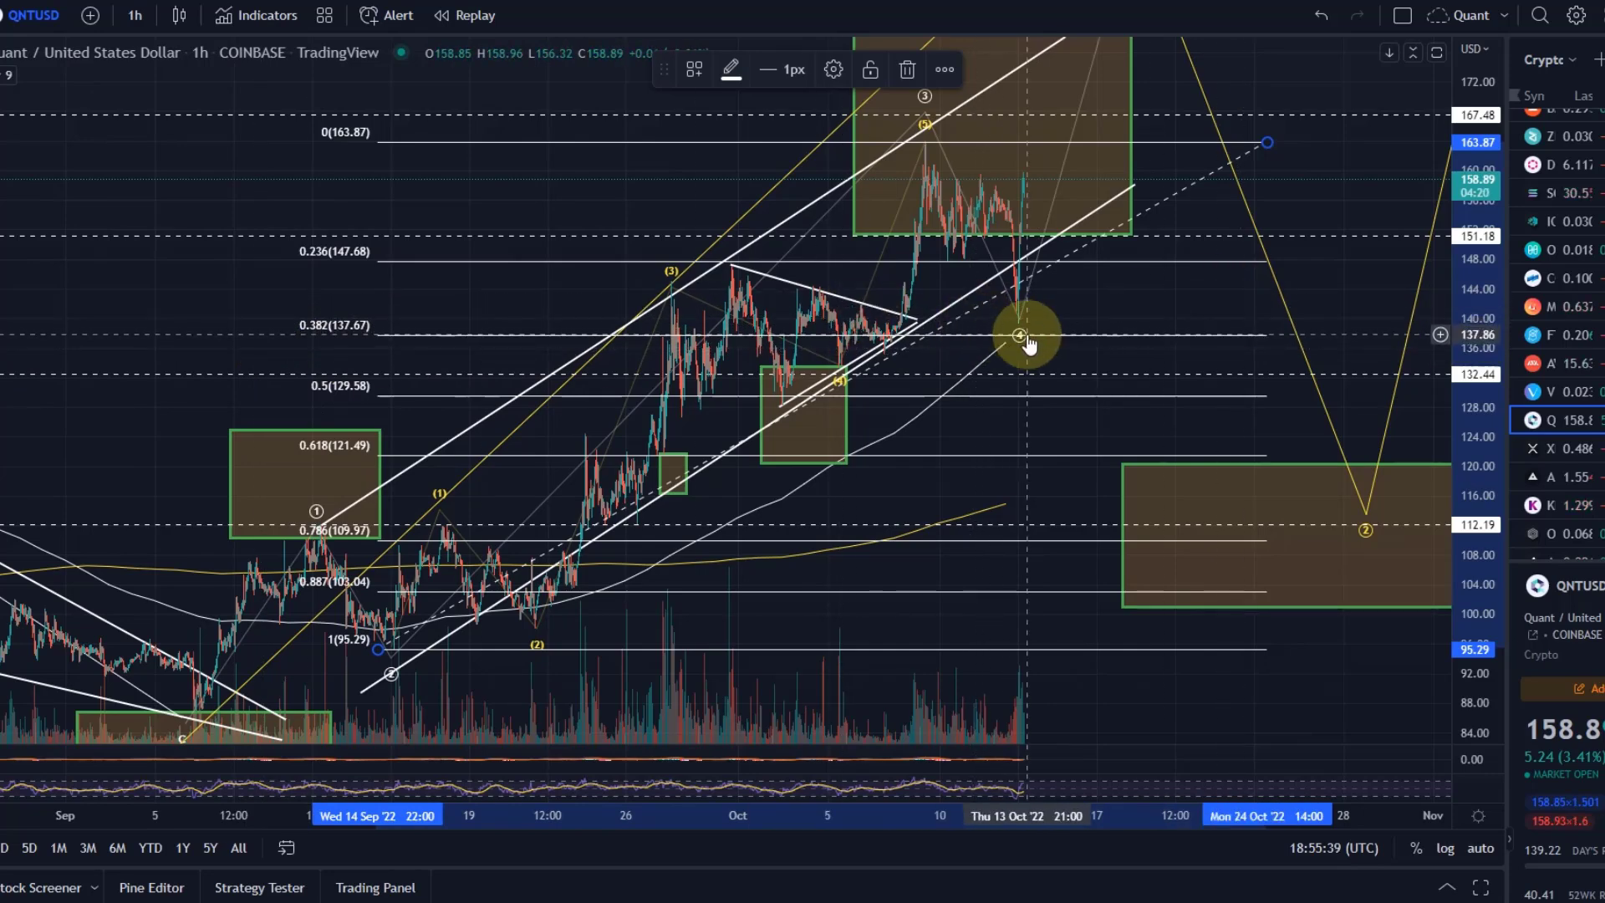
left_click_drag(1107, 307, 1089, 377)
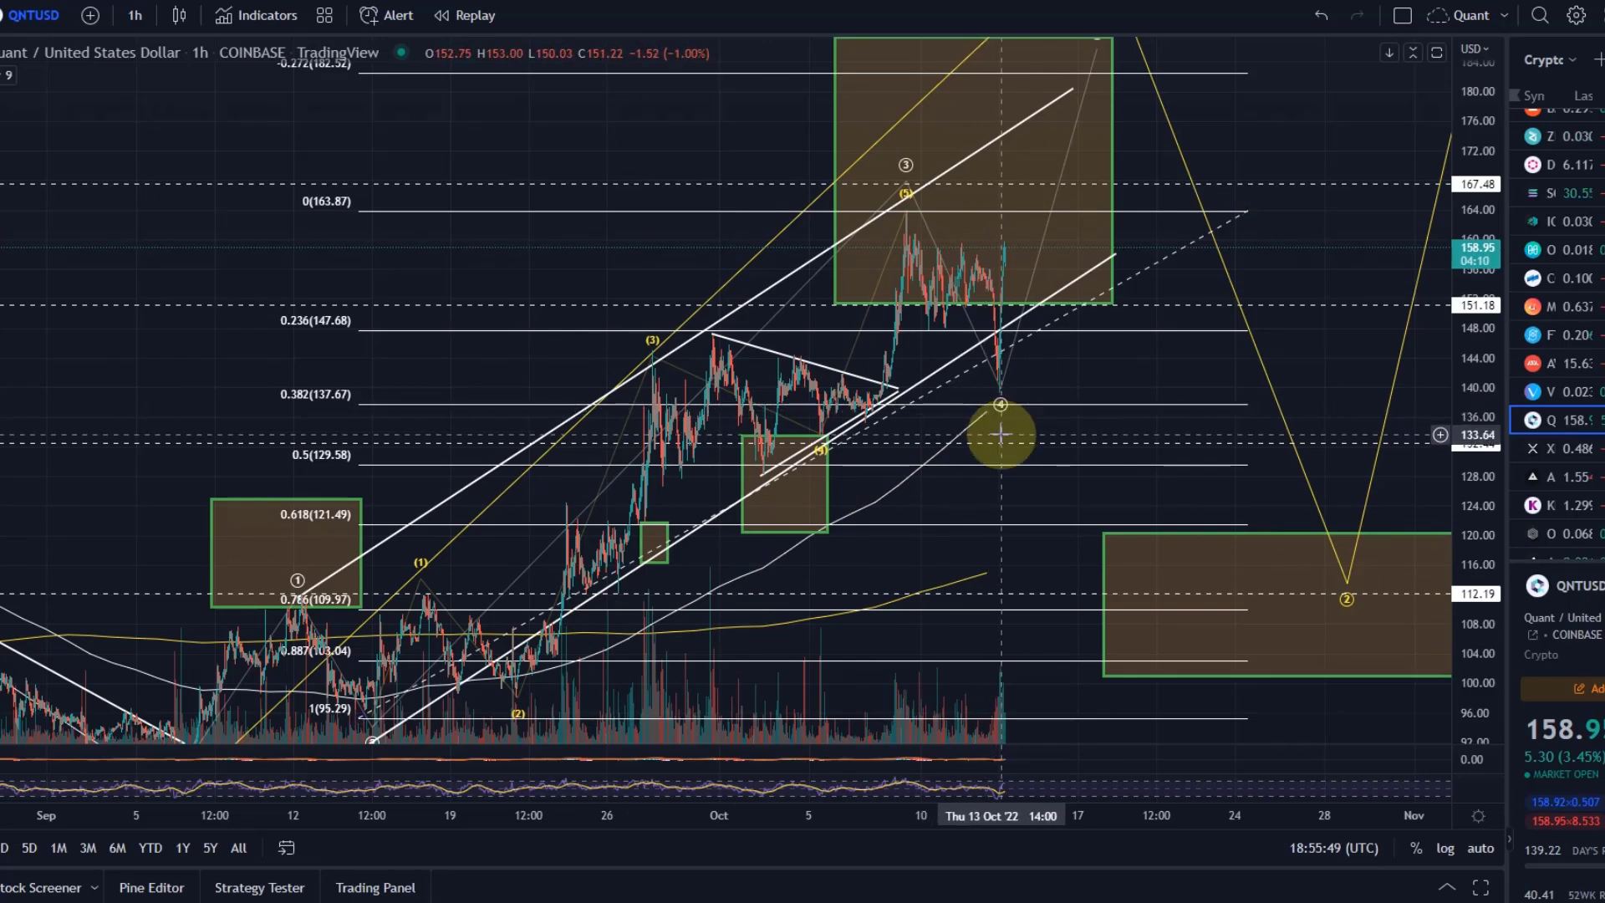
left_click(1128, 405)
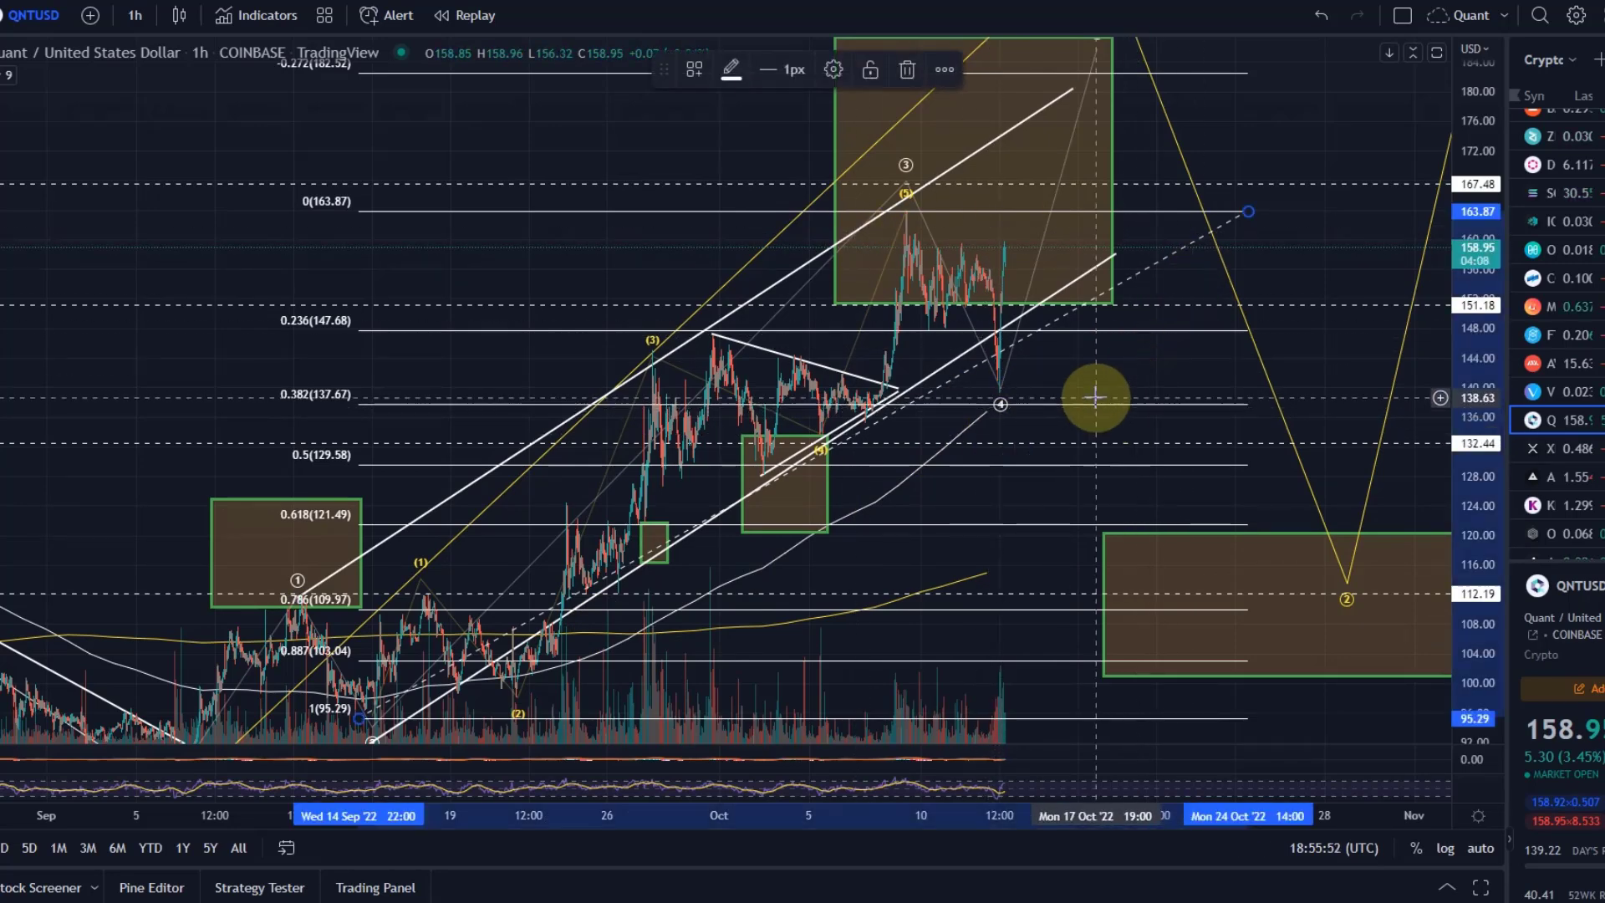
key("Delete")
left_click_drag(1459, 140, 1031, 412)
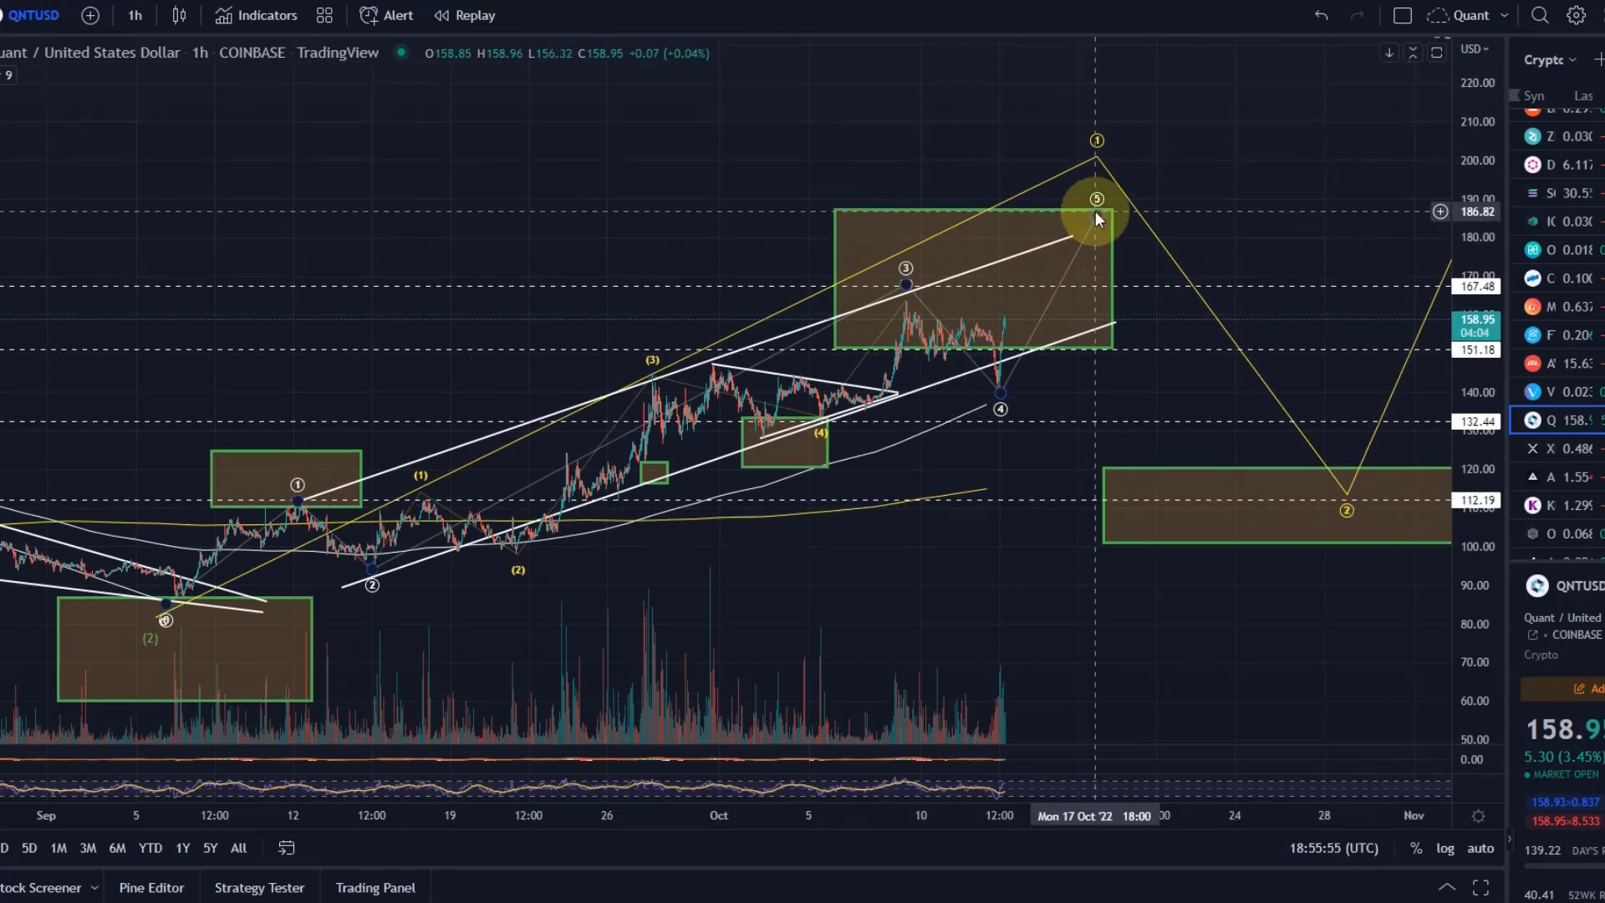
Step: Drag the yellow wave 1 anchor down to just under 200, then pan to the projected waves
mouse_move(1100, 157)
left_mouse_down()
mouse_move(1075, 158)
mouse_move(1091, 162)
left_mouse_up()
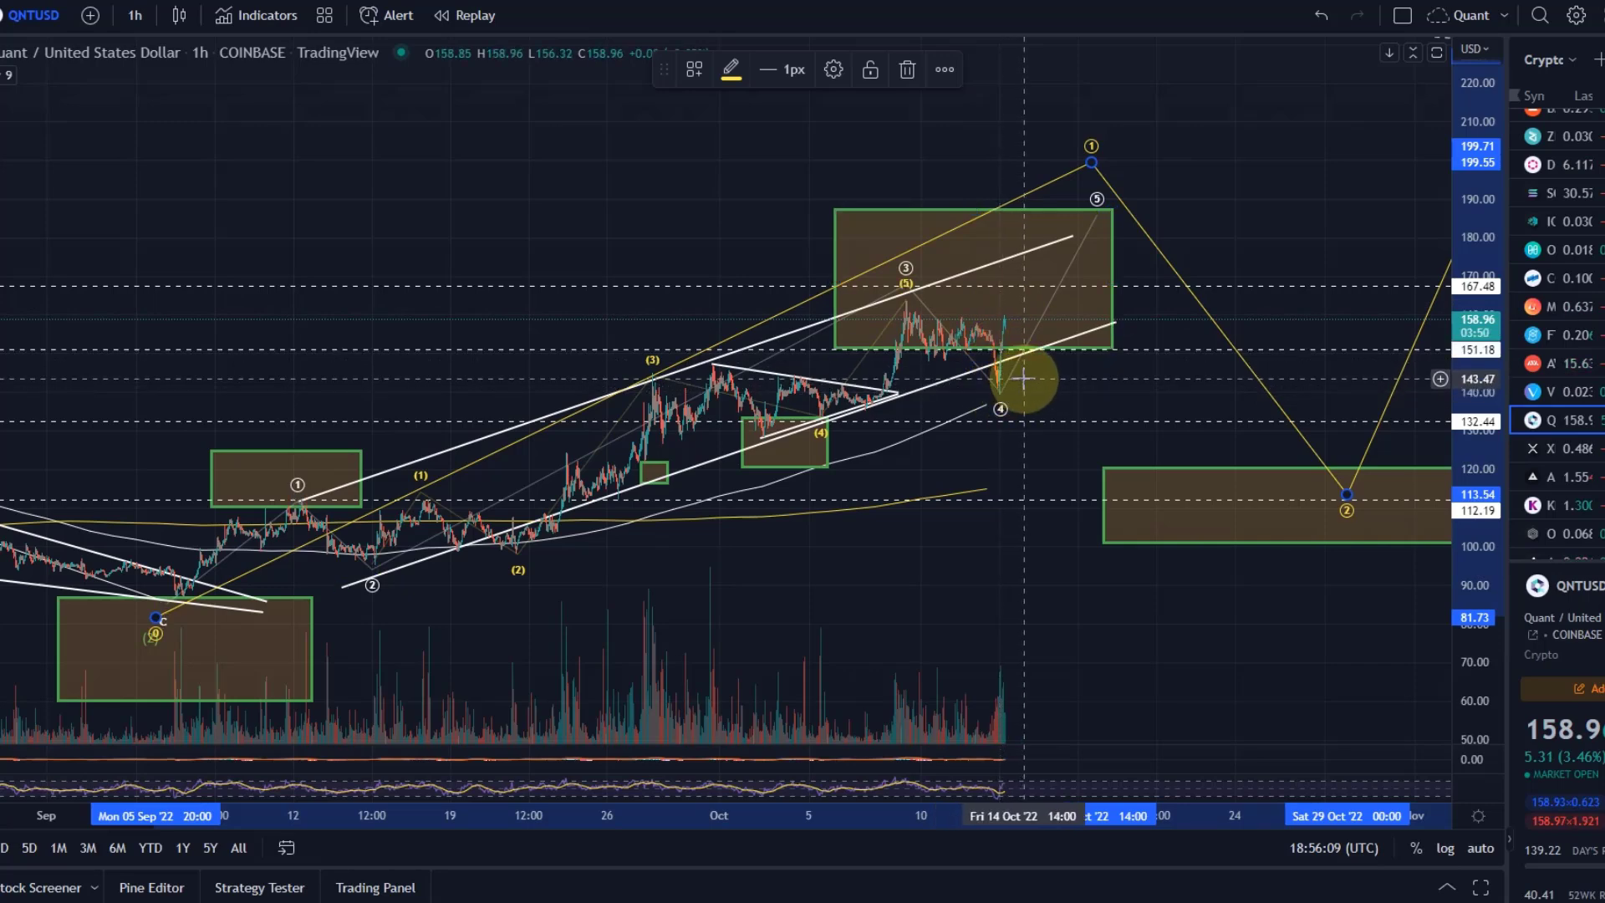
scroll(1057, 376, "down", 3)
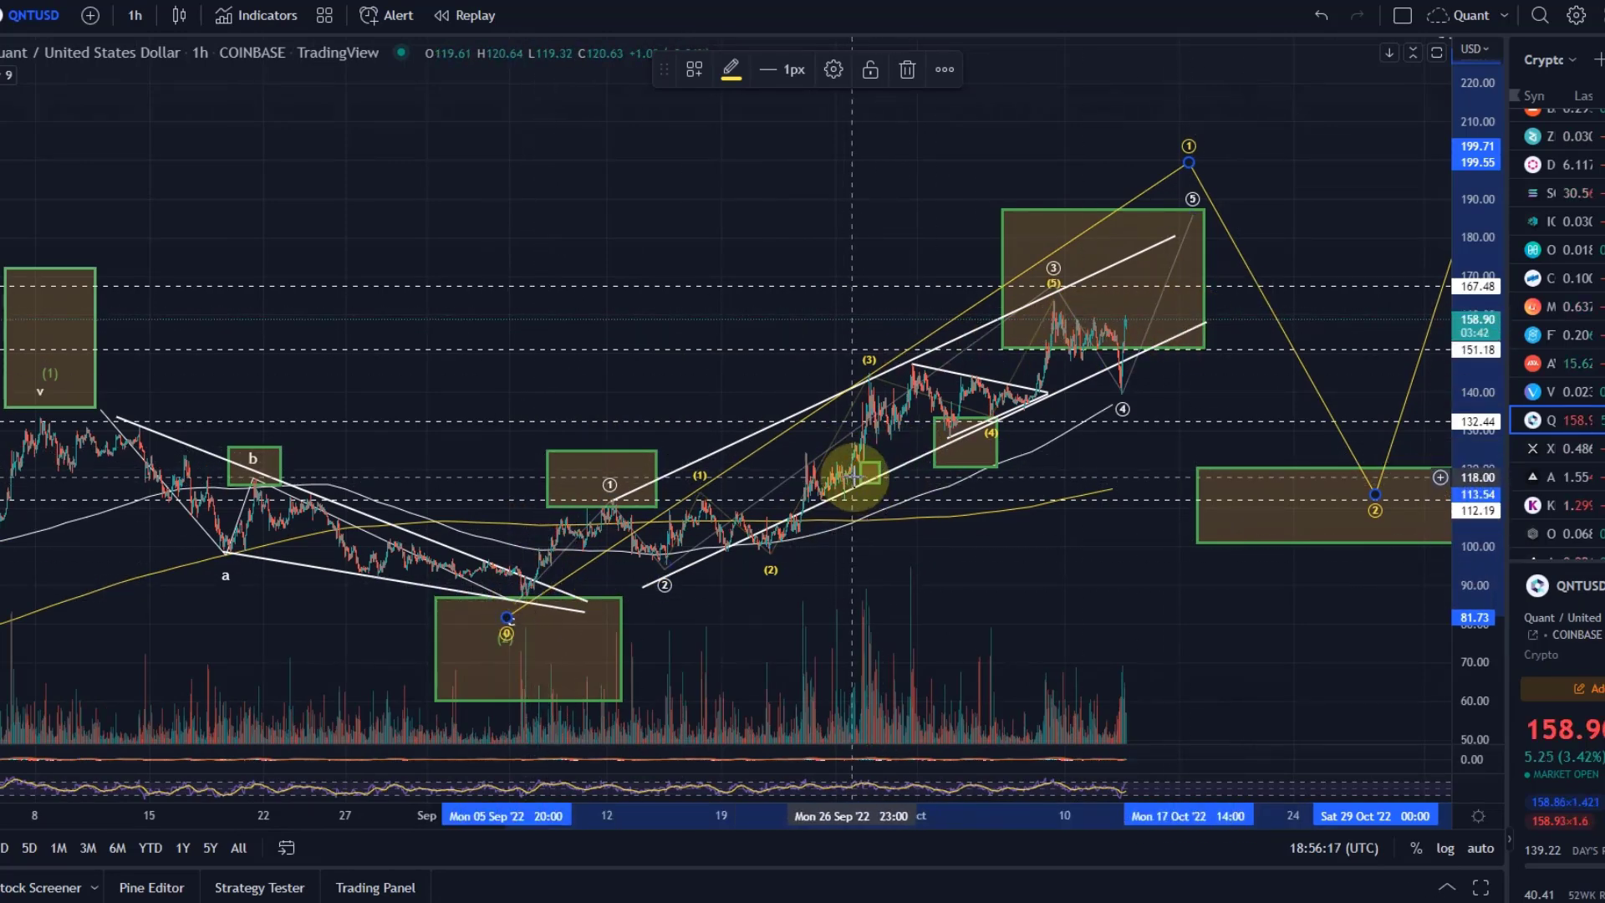
left_click(957, 420)
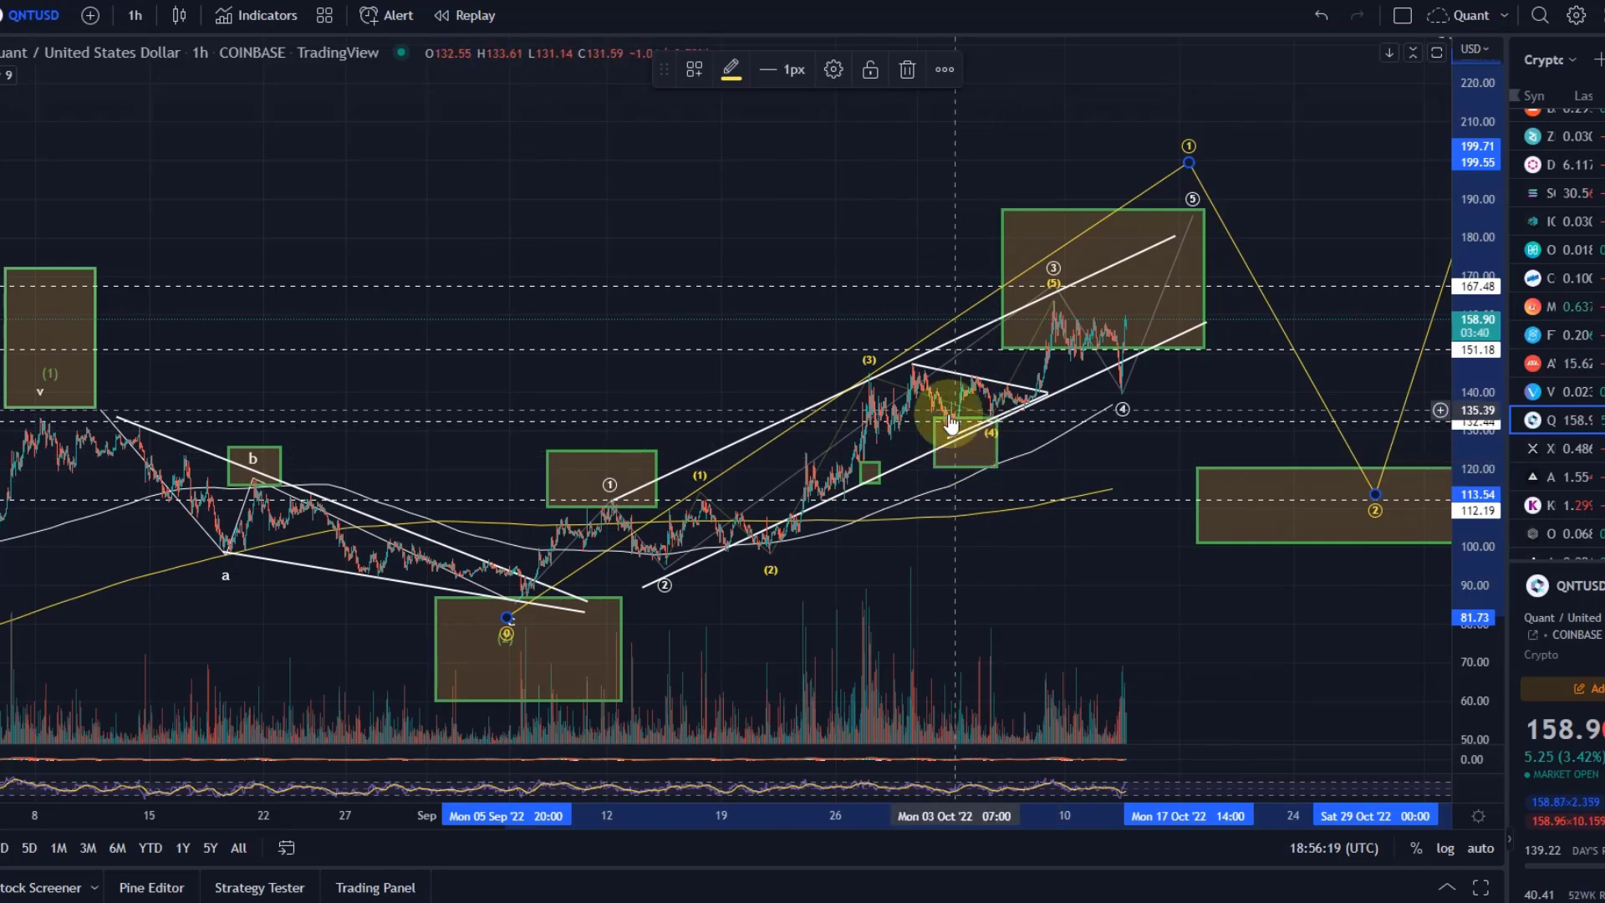
left_click_drag(1211, 630, 1064, 580)
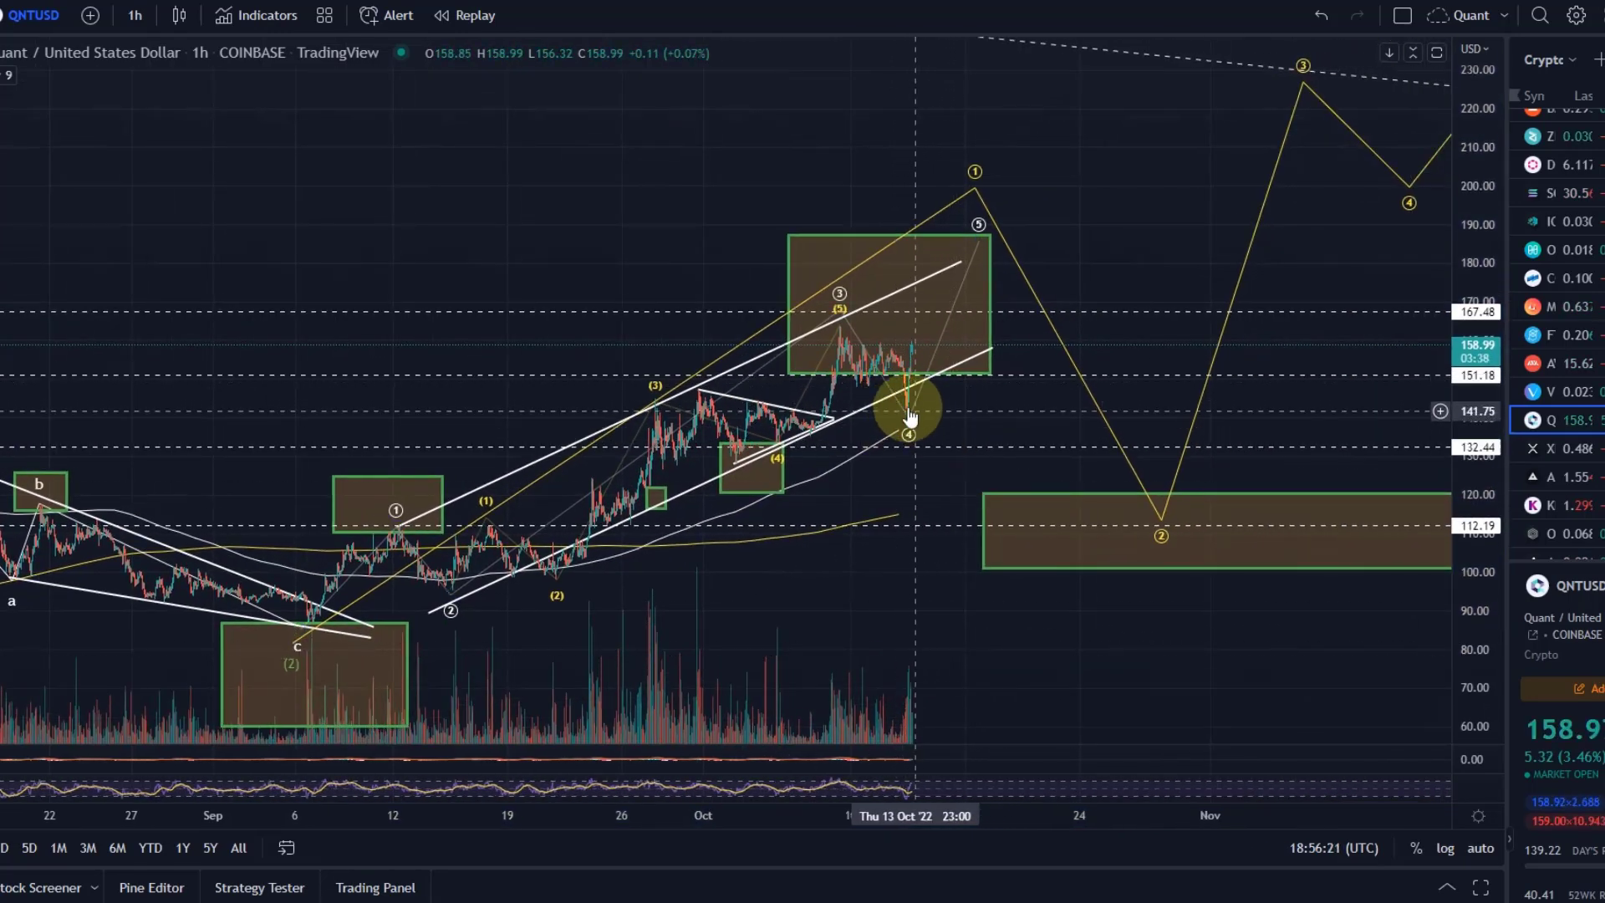
left_click(865, 383)
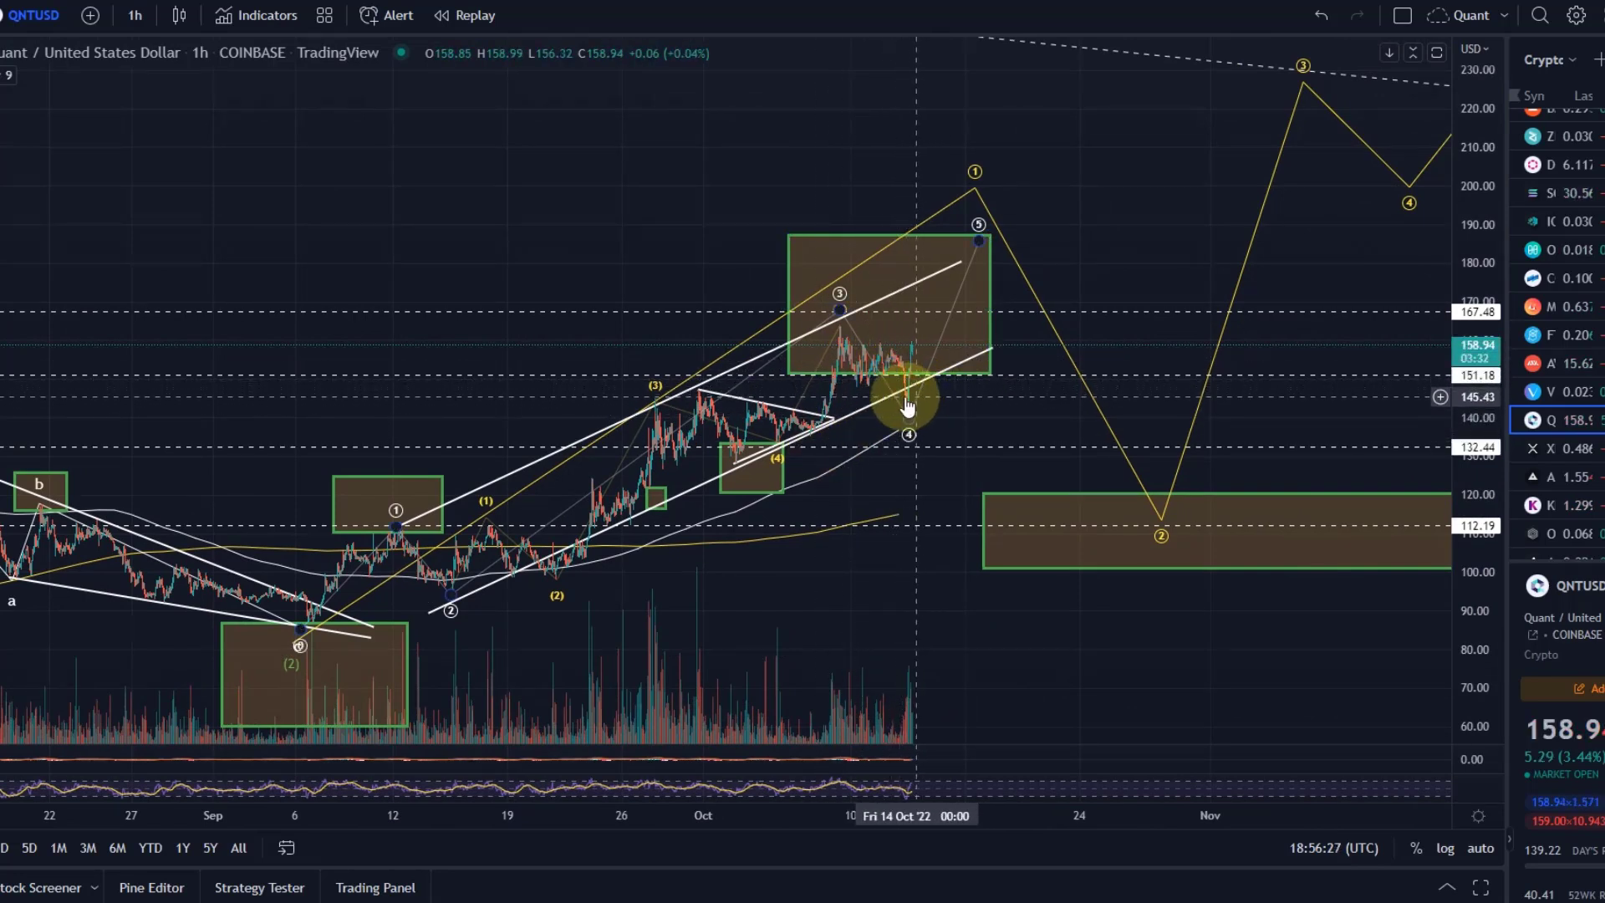
left_click(913, 423)
left_click(892, 376)
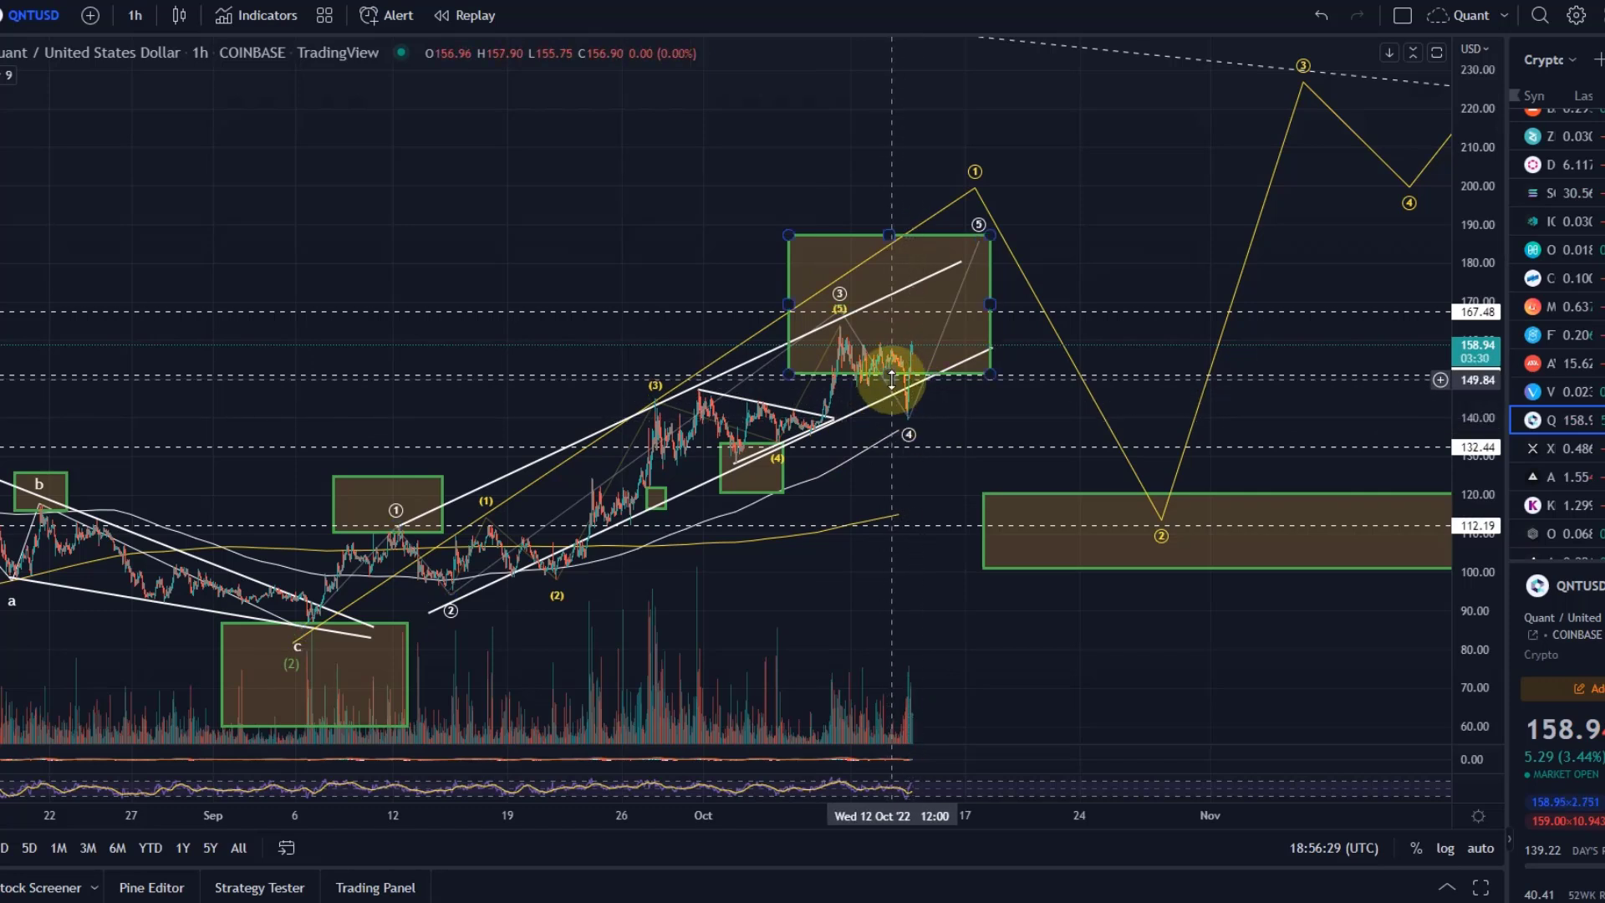
left_click(911, 408)
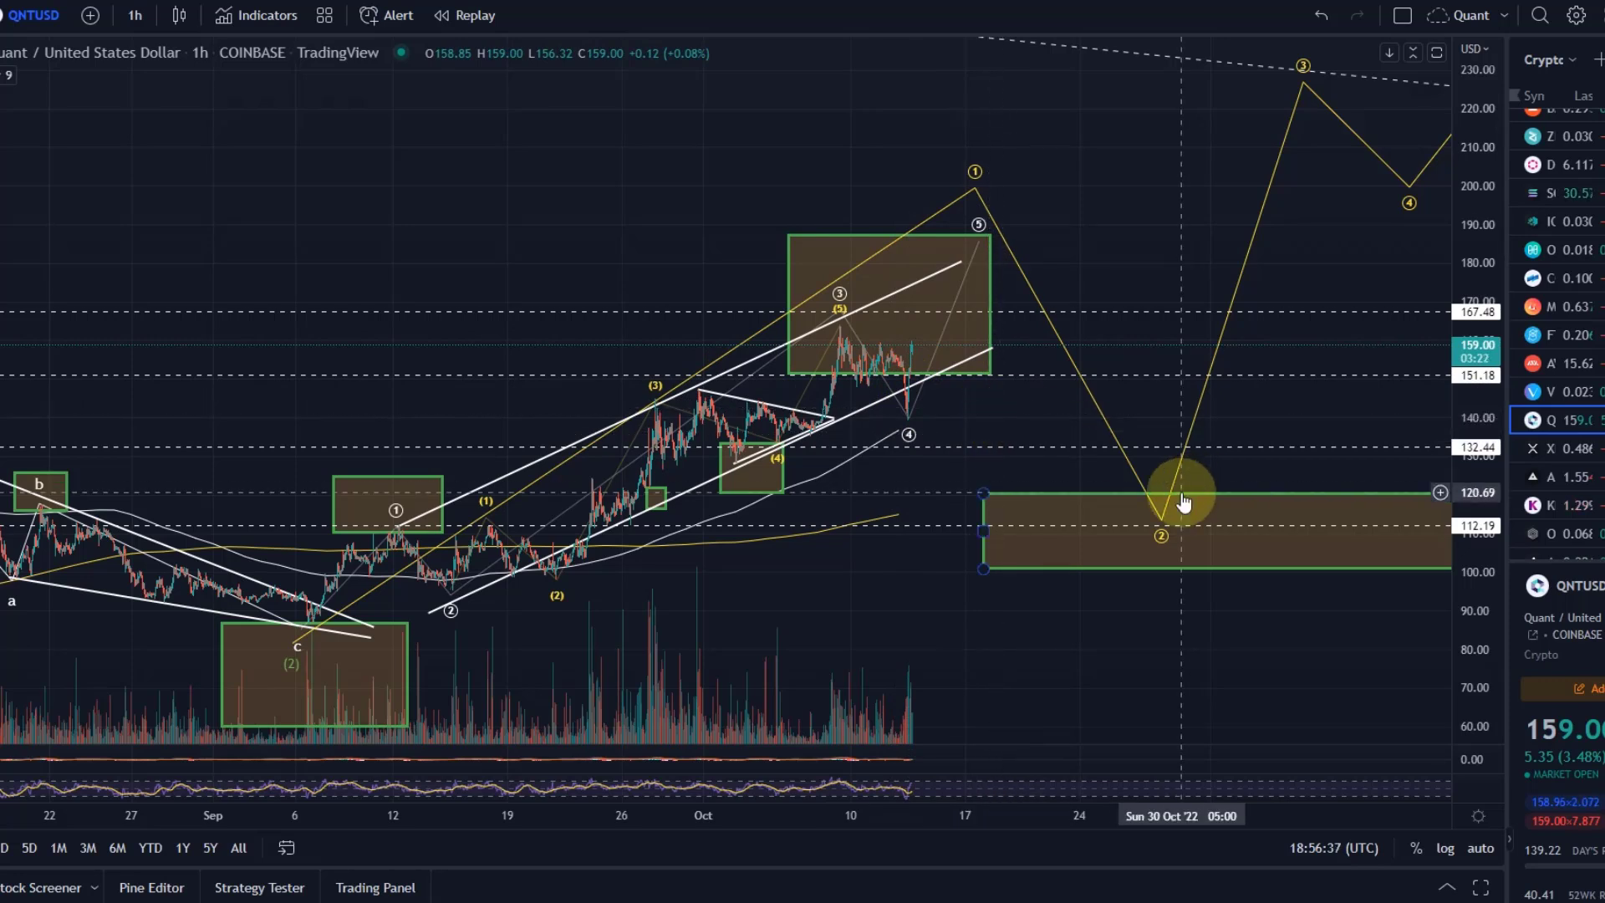
left_click(922, 285)
left_click(1021, 165)
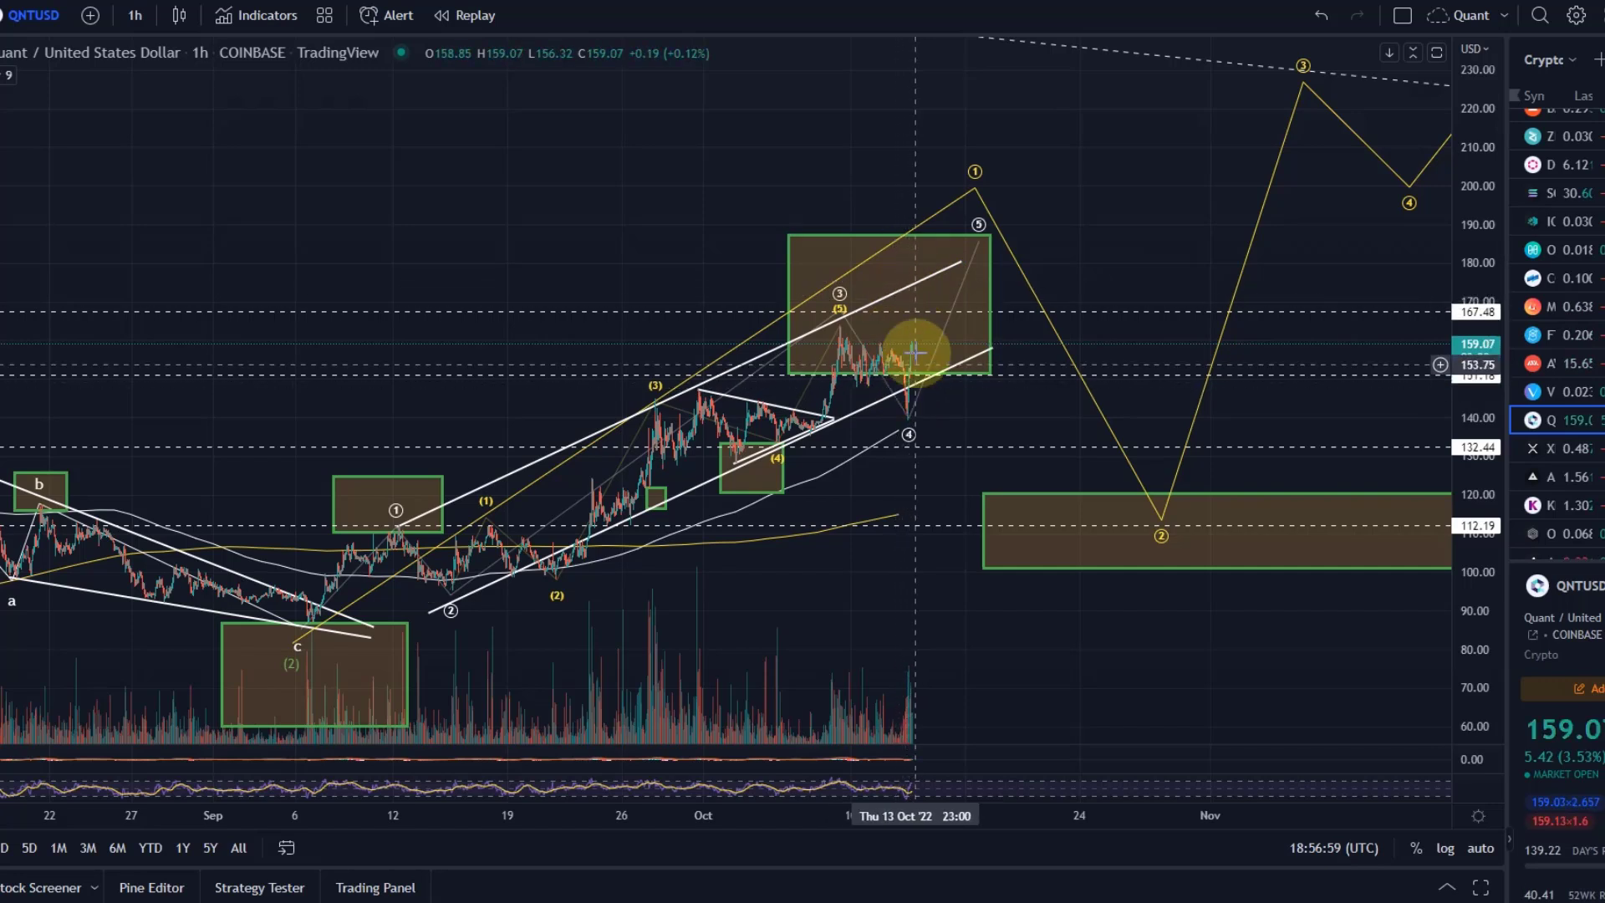
left_click(924, 289)
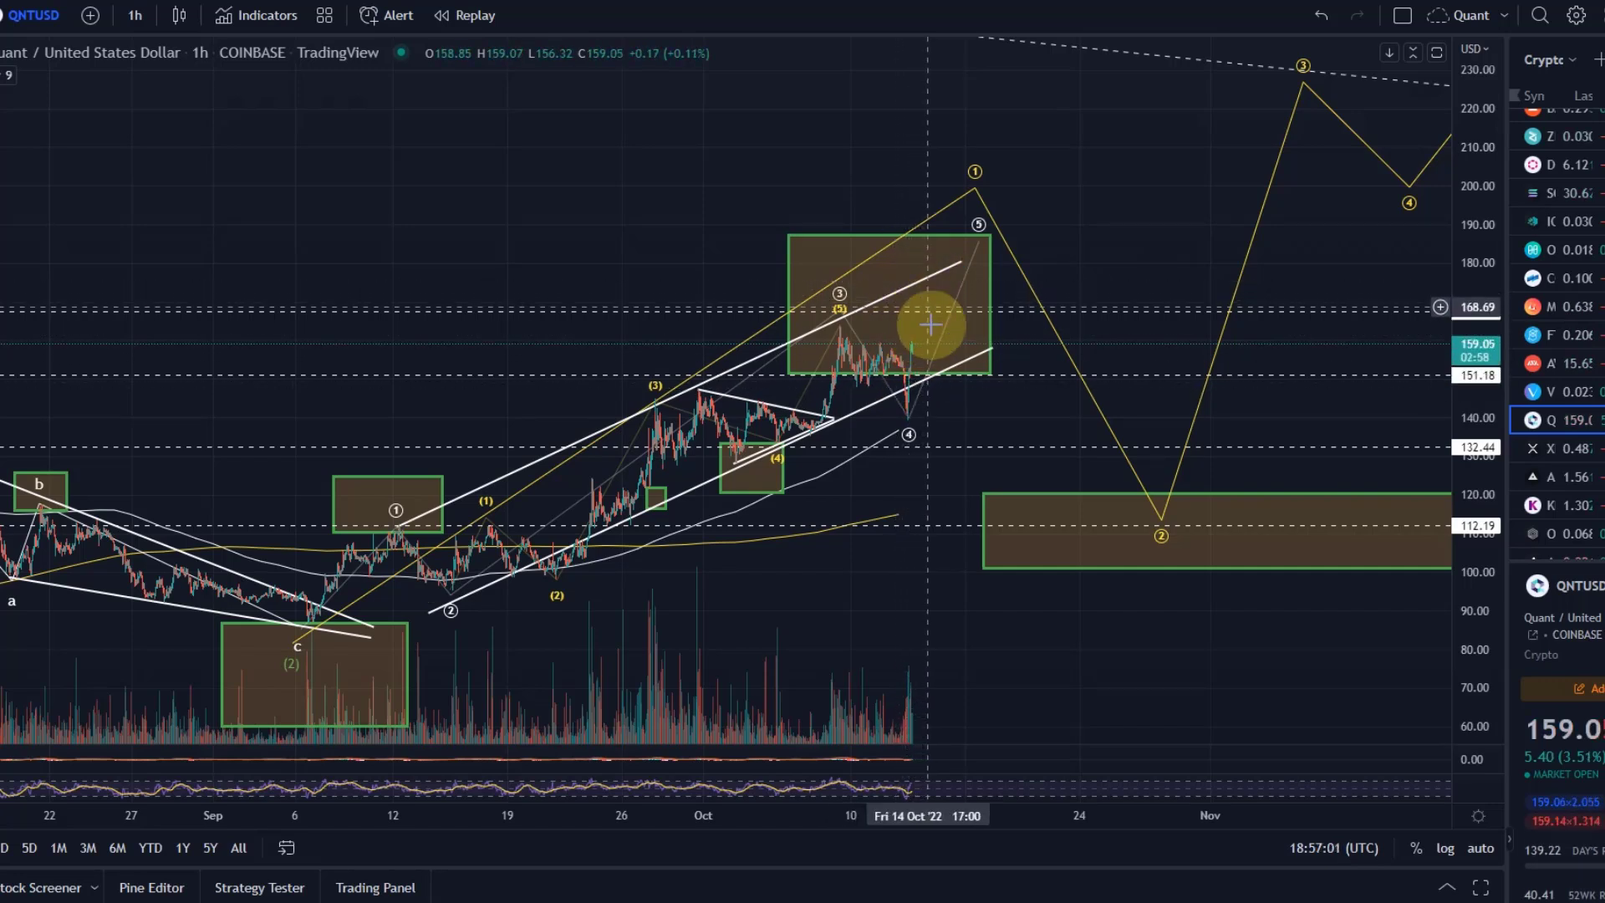
left_click(968, 587)
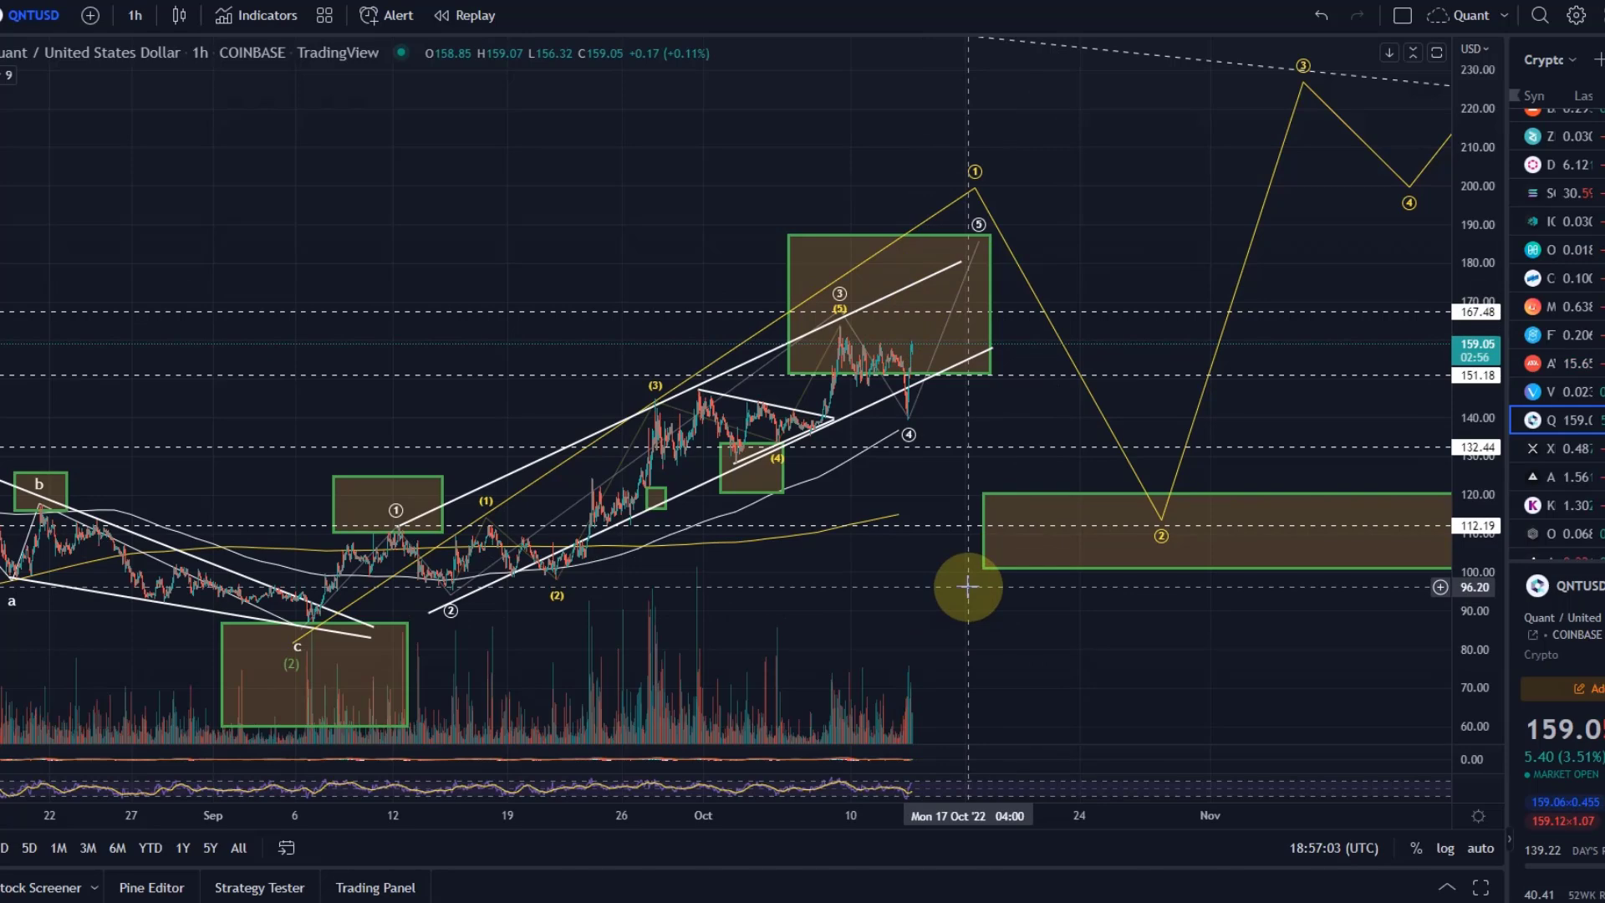